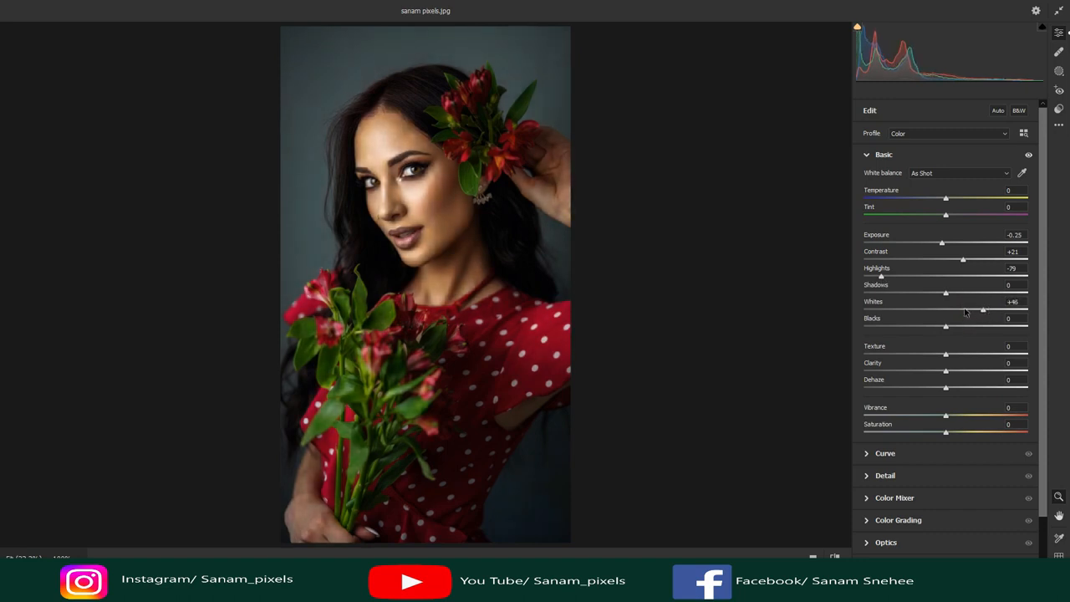
Adjust the parametric curve to Highlights -3, Lights +2, Darks -5 and Shadows +3
{"action": "scroll", "coordinate": [965, 309], "scroll_direction": "down", "scroll_amount": 1}
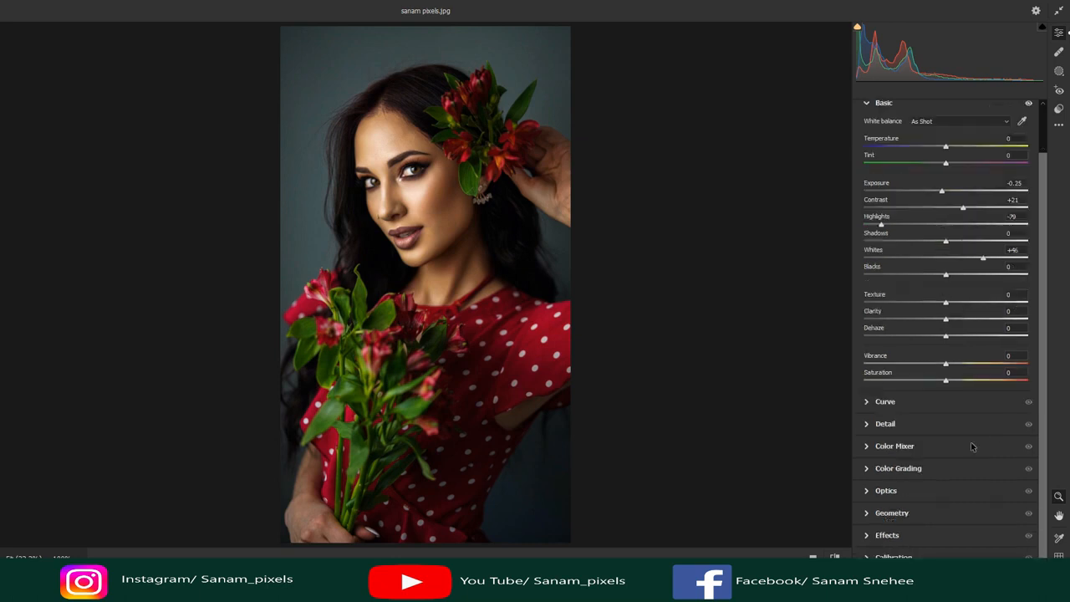
{"action": "left_click", "coordinate": [919, 400]}
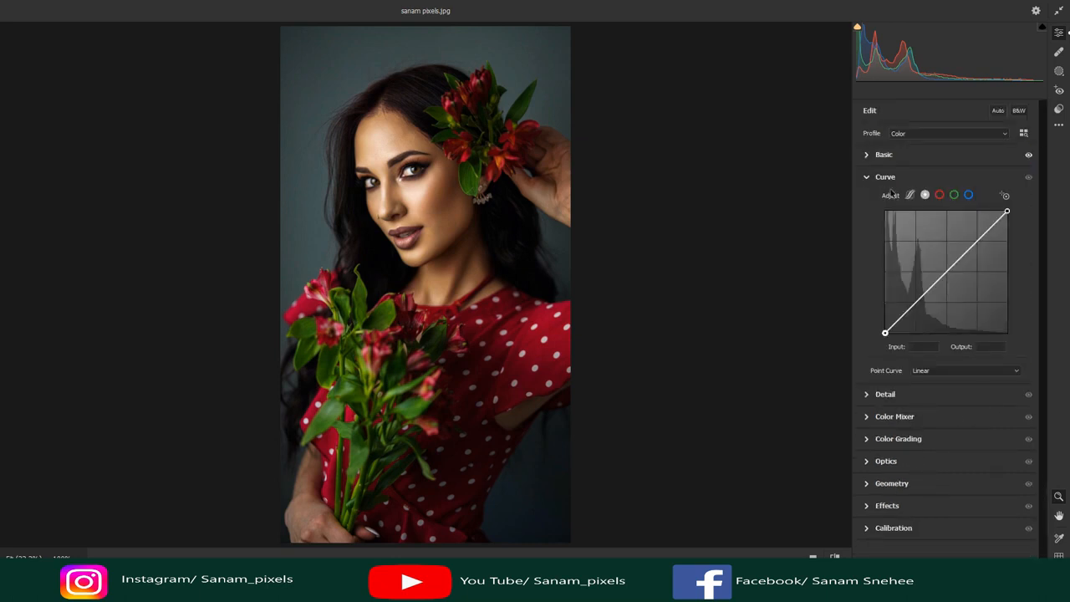
{"action": "left_click", "coordinate": [910, 195]}
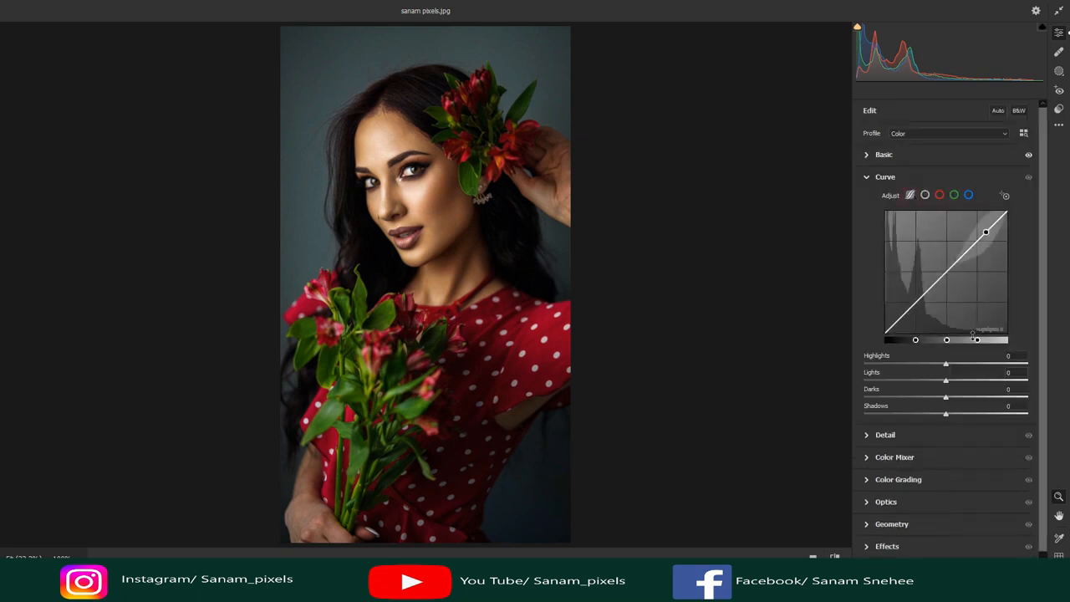
{"action": "left_click_drag", "start_coordinate": [946, 365], "coordinate": [948, 414]}
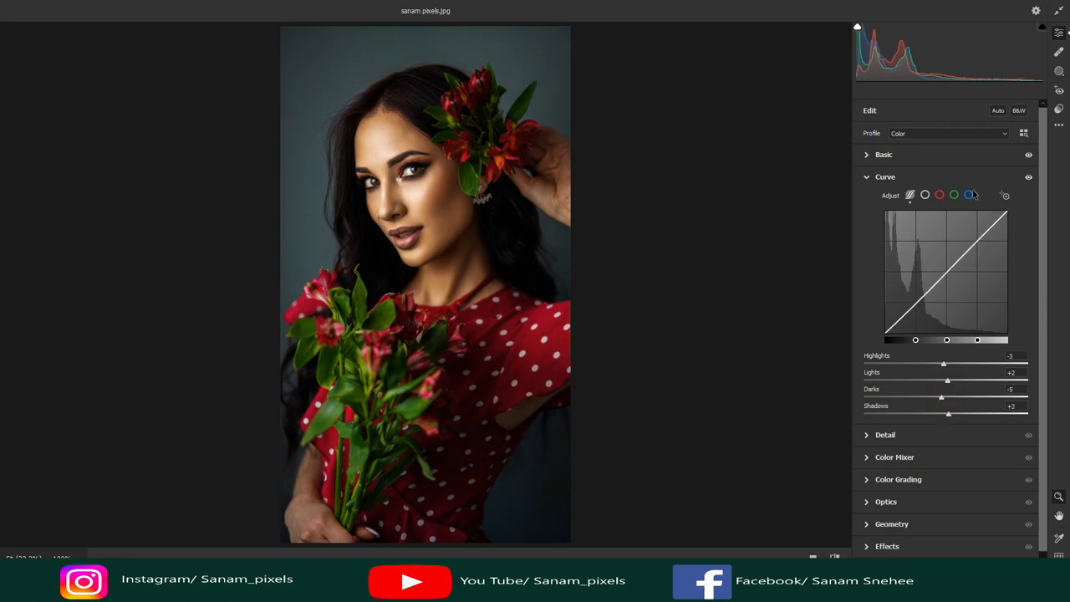
Add three control points to the RGB point curve, at the upper quarter, middle and lower quarter
{"action": "left_click", "coordinate": [924, 195]}
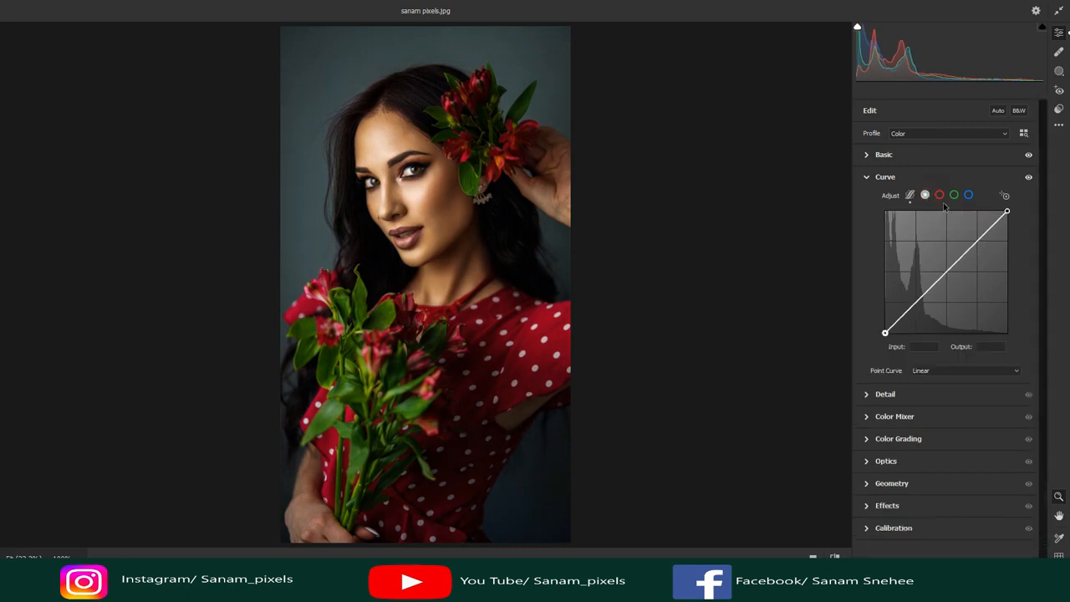
{"action": "left_click", "coordinate": [978, 242]}
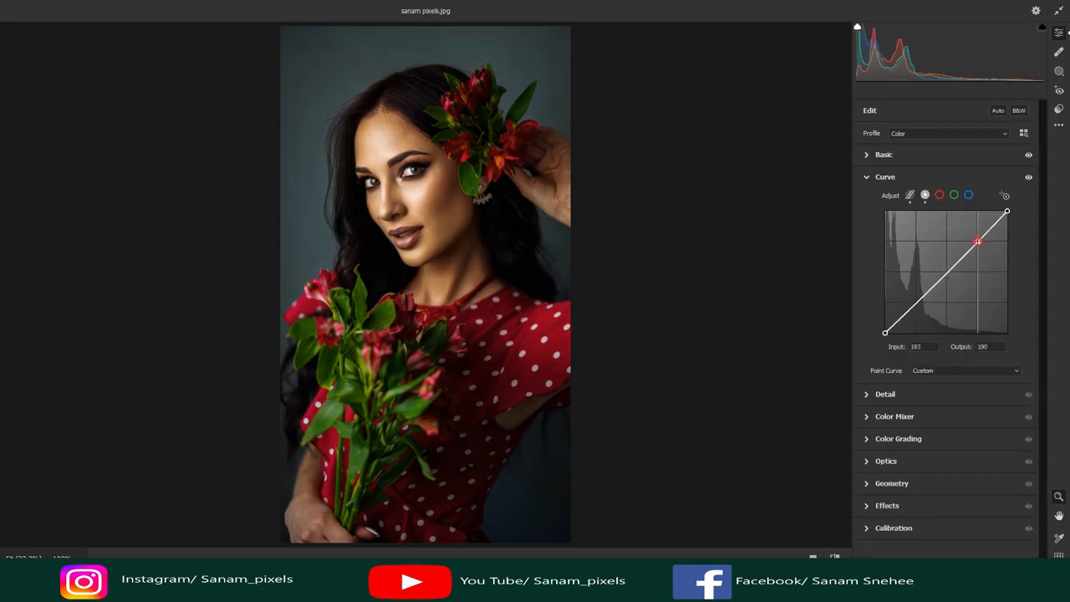
{"action": "left_click", "coordinate": [947, 274]}
{"action": "left_click", "coordinate": [916, 304]}
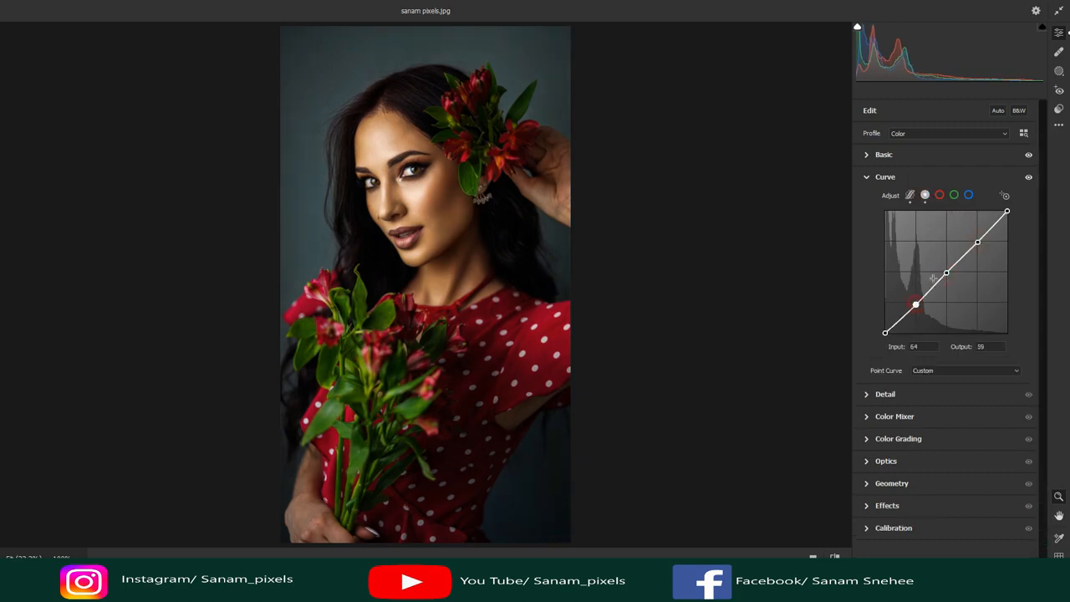
Set the upper point of the RGB point curve to input 185 and output 196
{"action": "left_click_drag", "start_coordinate": [977, 241], "coordinate": [977, 245]}
{"action": "left_click", "coordinate": [996, 344]}
{"action": "left_click_drag", "start_coordinate": [996, 343], "coordinate": [977, 342]}
{"action": "type", "text": "196"}
{"action": "left_click", "coordinate": [931, 348]}
{"action": "type", "text": "185"}
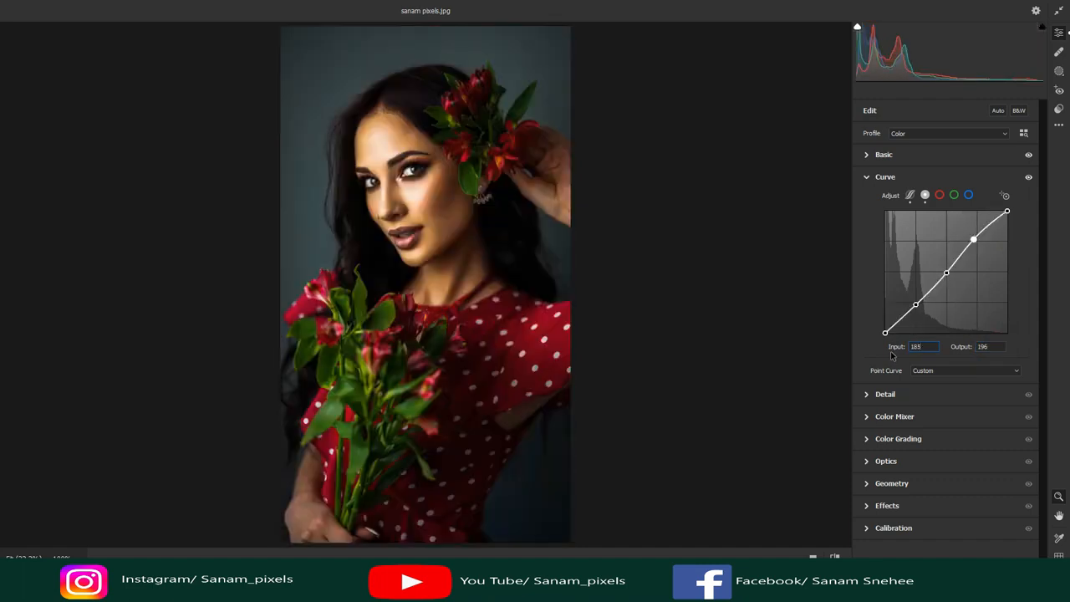
Set the middle point of the RGB point curve to input 113 and output 106
{"action": "left_click", "coordinate": [945, 272]}
{"action": "left_click", "coordinate": [992, 346]}
{"action": "type", "text": "106"}
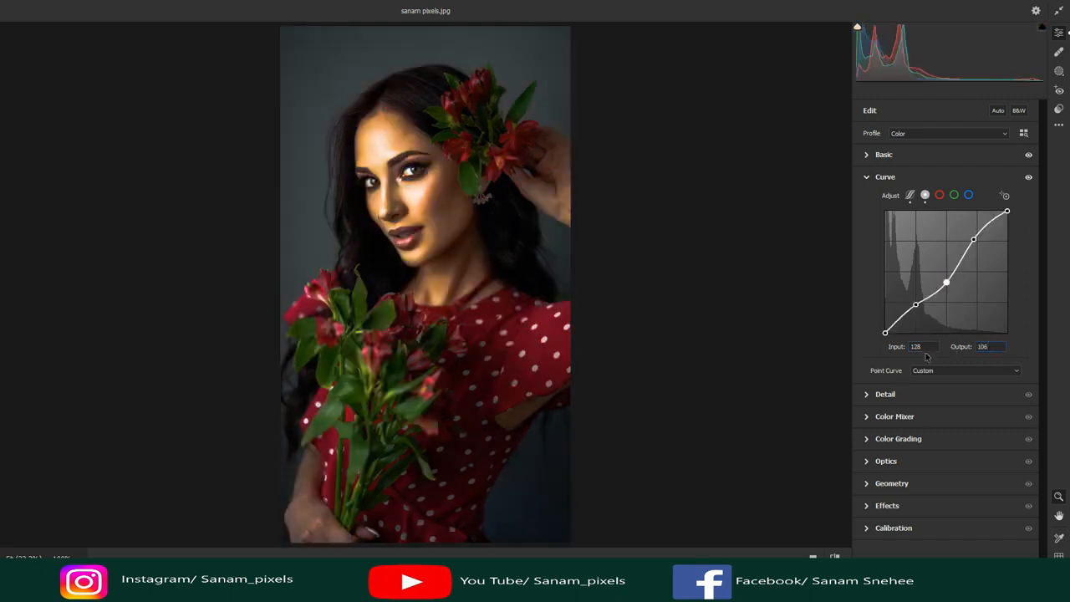
{"action": "left_click", "coordinate": [927, 346]}
{"action": "type", "text": "11"}
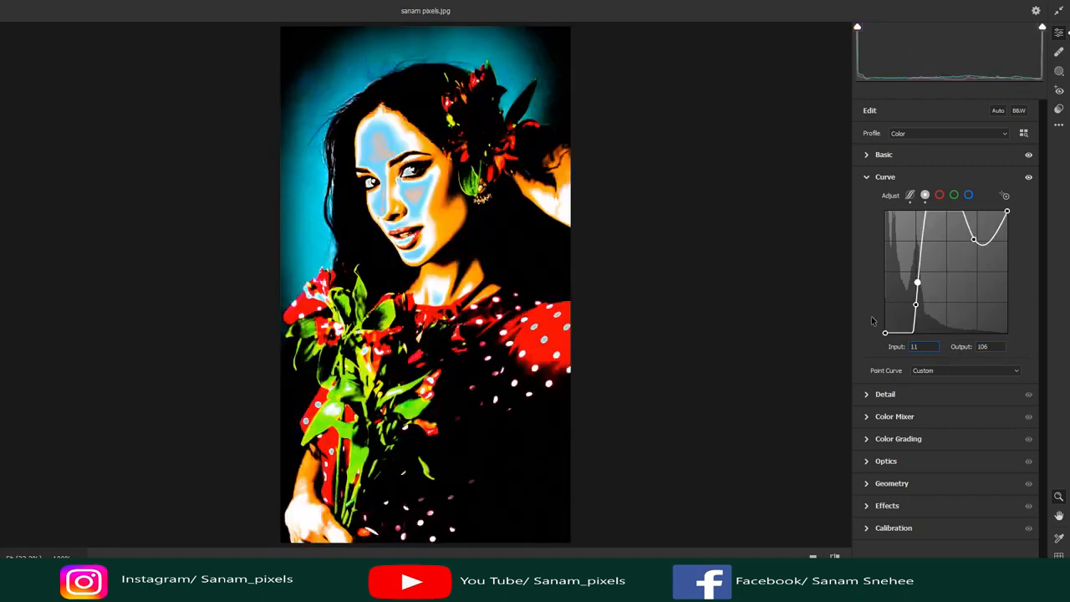
{"action": "type", "text": "3"}
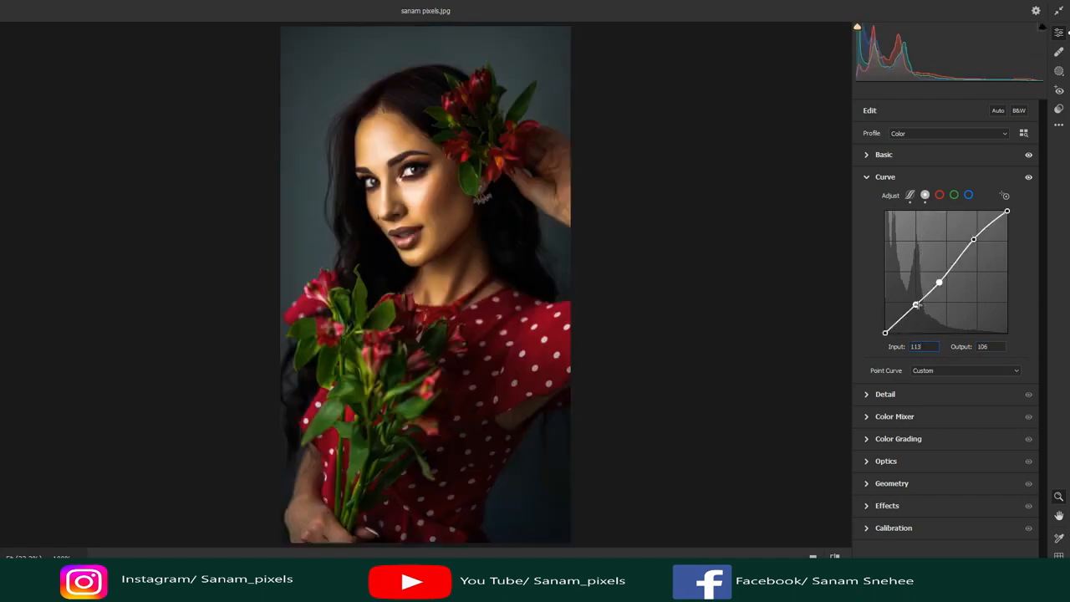
Set the lower point of the RGB point curve to input 41 and output 33
{"action": "left_click_drag", "start_coordinate": [916, 305], "coordinate": [916, 310]}
{"action": "left_click", "coordinate": [930, 347]}
{"action": "type", "text": "41"}
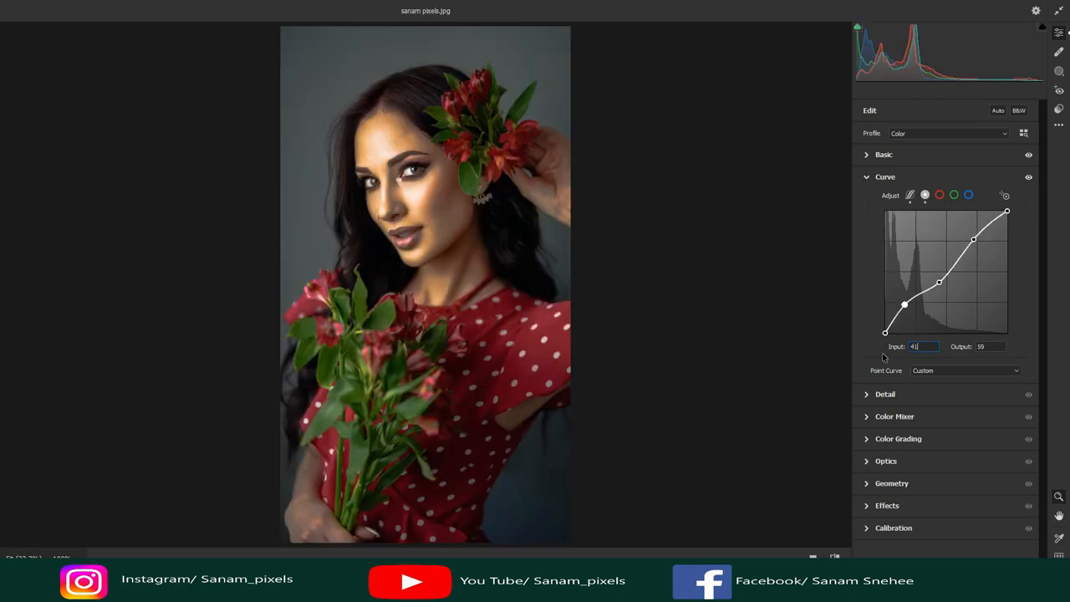
{"action": "left_click", "coordinate": [991, 346]}
{"action": "type", "text": "33"}
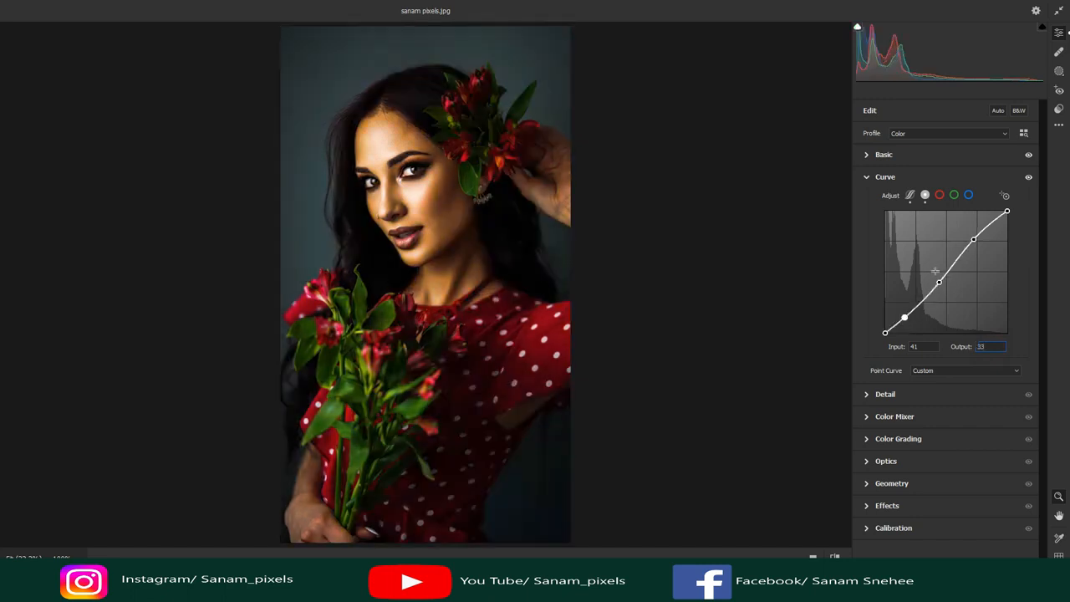
Lift the black endpoint of the RGB point curve to output 8 at input 0
{"action": "left_click", "coordinate": [940, 197]}
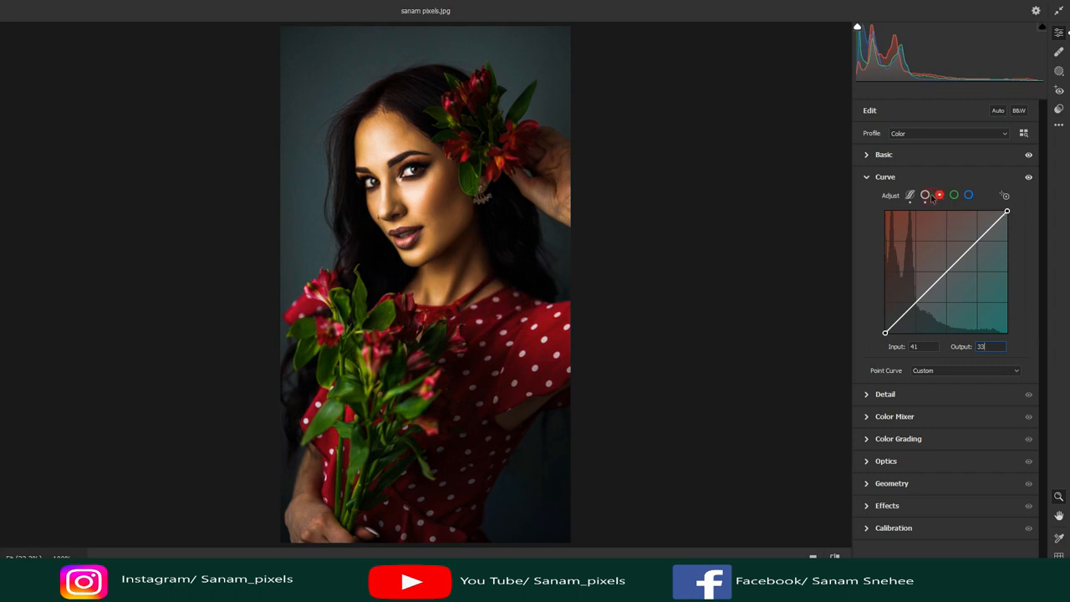
{"action": "left_click", "coordinate": [925, 194]}
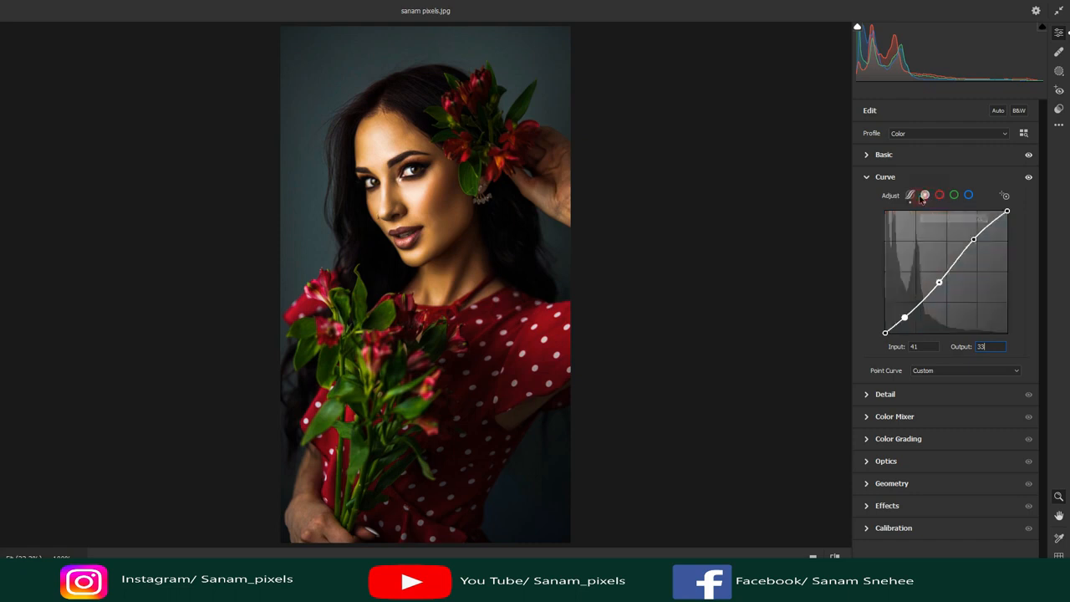
{"action": "left_click", "coordinate": [884, 332]}
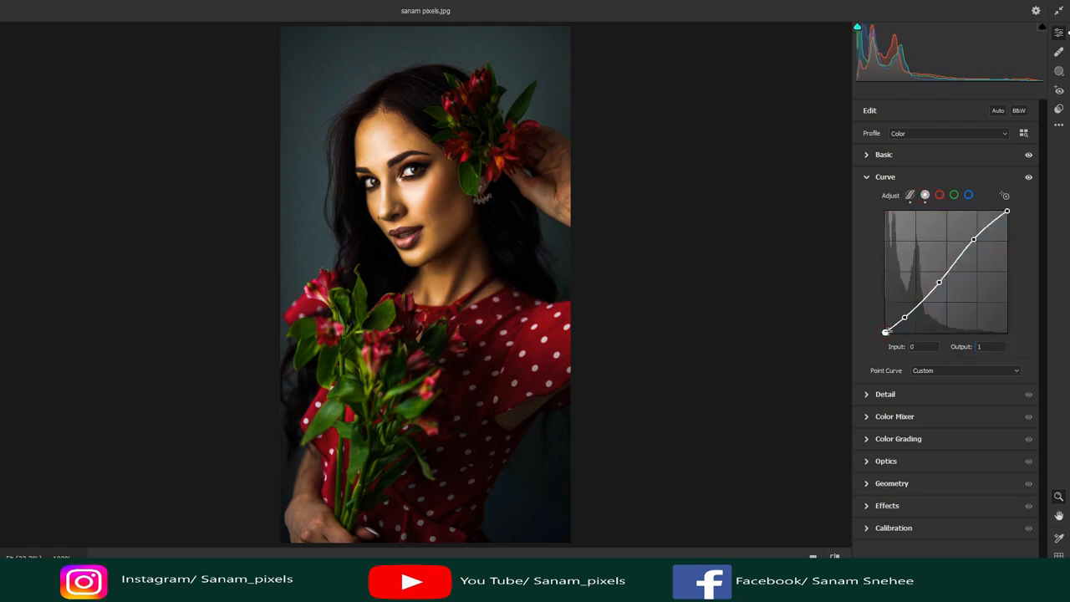
{"action": "left_click_drag", "start_coordinate": [997, 346], "coordinate": [903, 337]}
{"action": "type", "text": "8"}
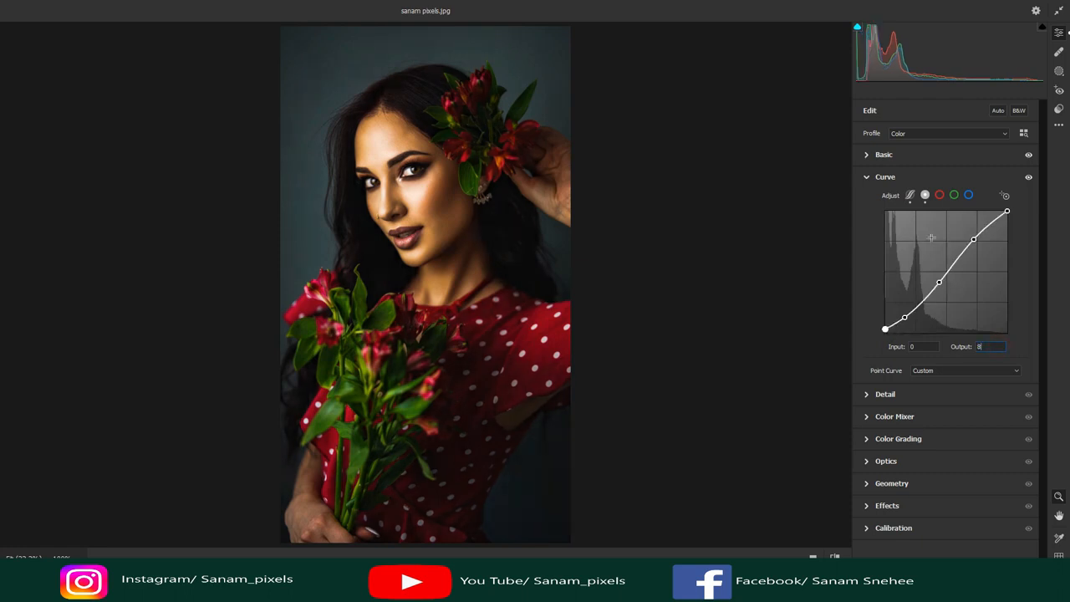
Add a midpoint to the red channel curve and shift its white endpoint to about input 252, output 254
{"action": "left_click", "coordinate": [939, 195]}
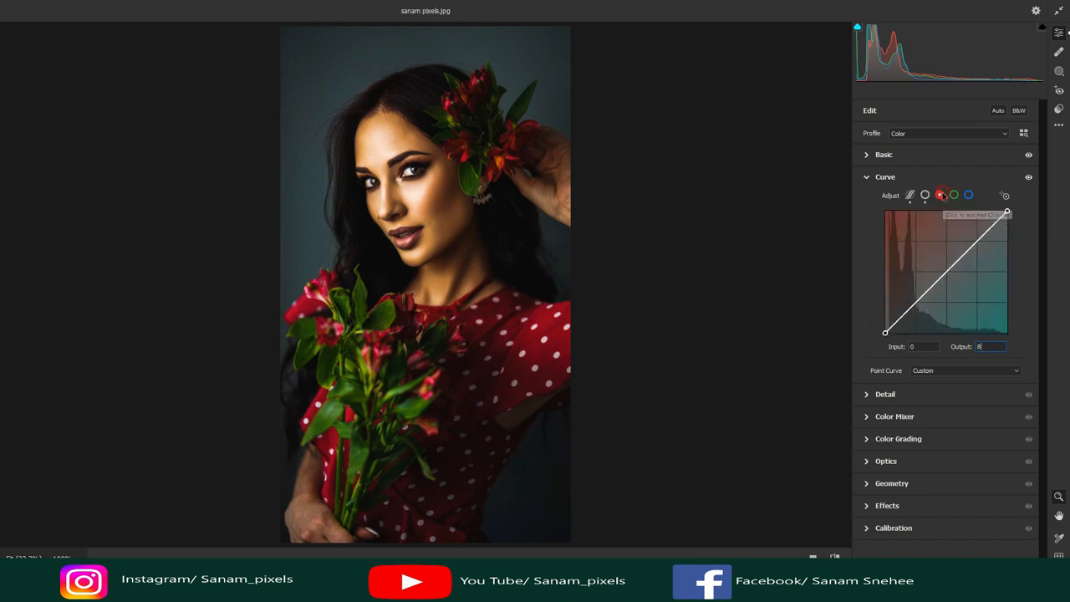
{"action": "left_click_drag", "start_coordinate": [946, 272], "coordinate": [947, 274]}
{"action": "left_click_drag", "start_coordinate": [1008, 211], "coordinate": [1006, 212]}
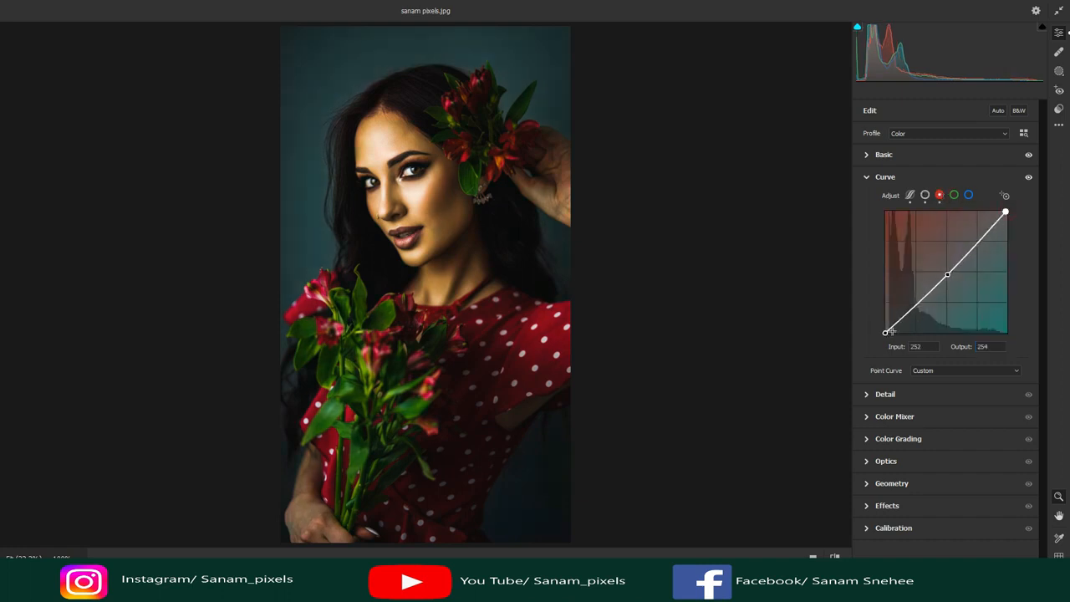
Set the midpoint of the red channel curve to input 128 and output 118
{"action": "left_click", "coordinate": [946, 274]}
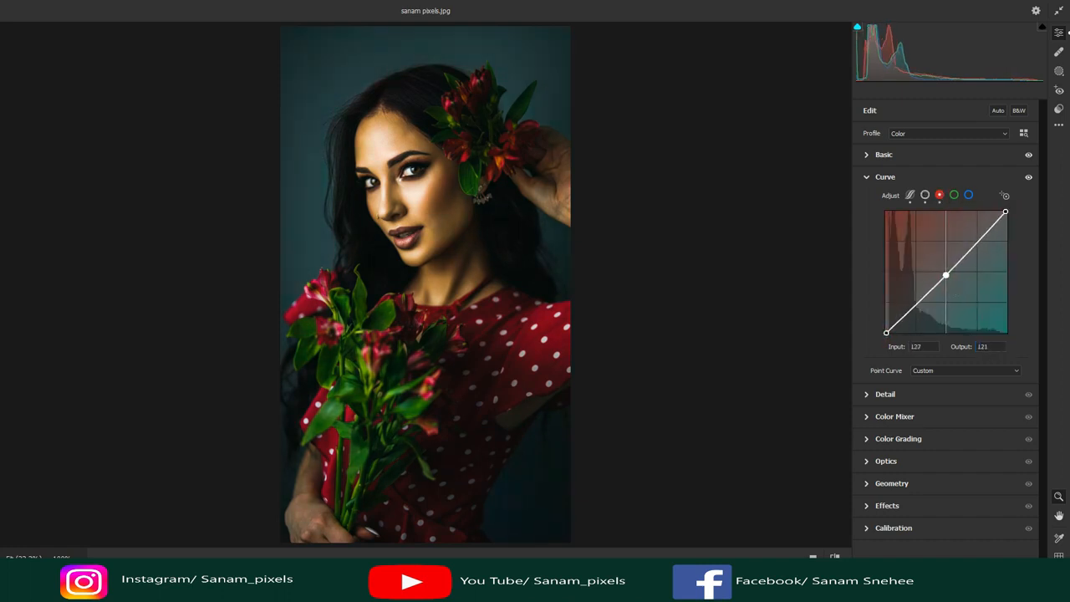
{"action": "left_click_drag", "start_coordinate": [945, 274], "coordinate": [945, 275]}
{"action": "left_click", "coordinate": [956, 348]}
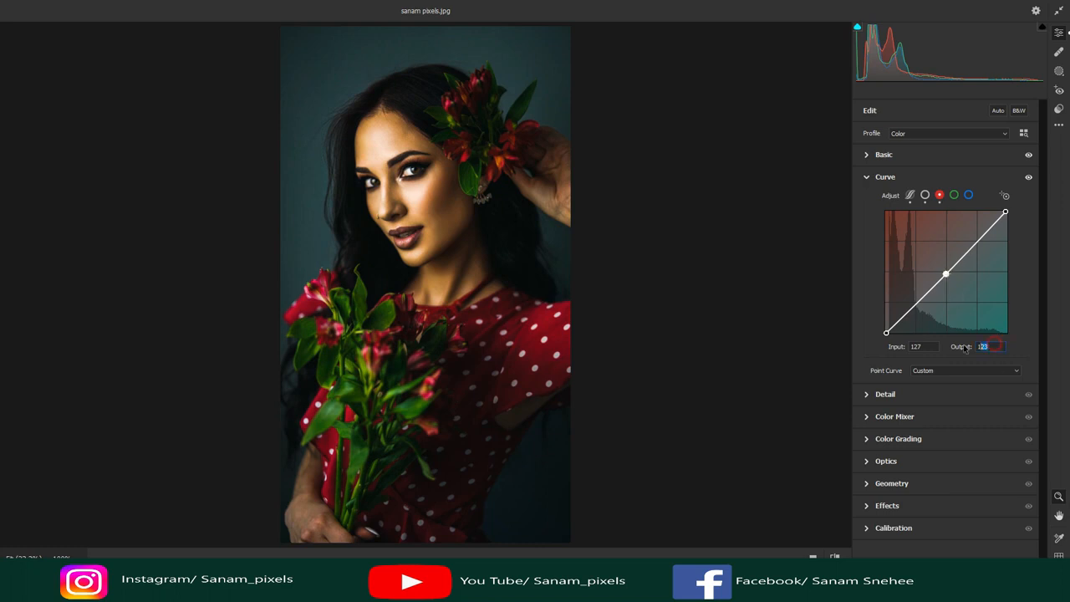
{"action": "type", "text": "118"}
{"action": "left_click", "coordinate": [917, 348]}
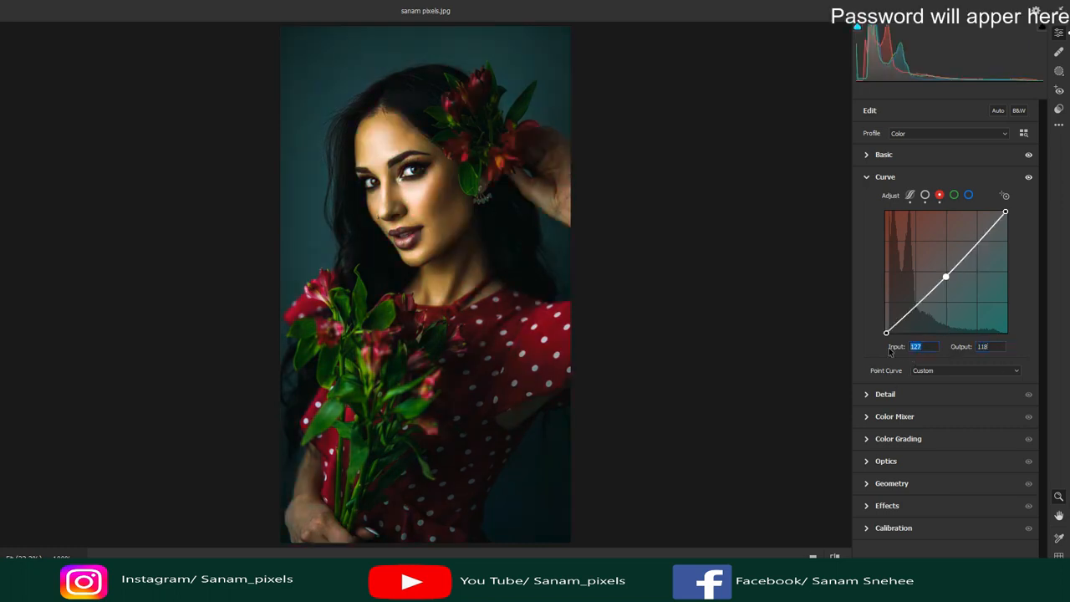
{"action": "type", "text": "128"}
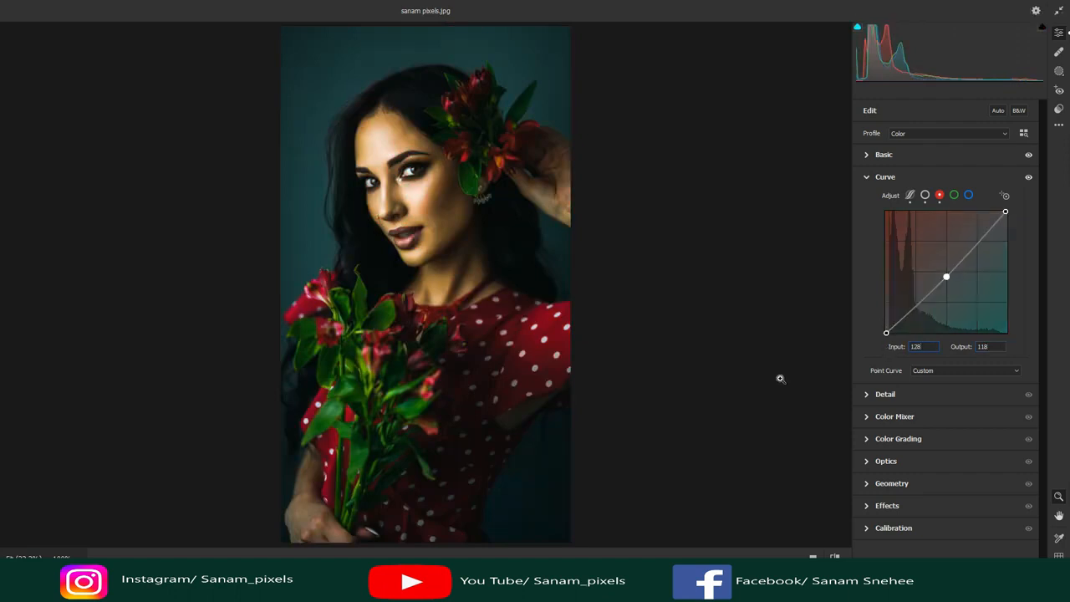
On the green channel curve, shift the black endpoint to about input 5, nudge the white endpoint, and add a lower-quarter point
{"action": "left_click", "coordinate": [954, 194]}
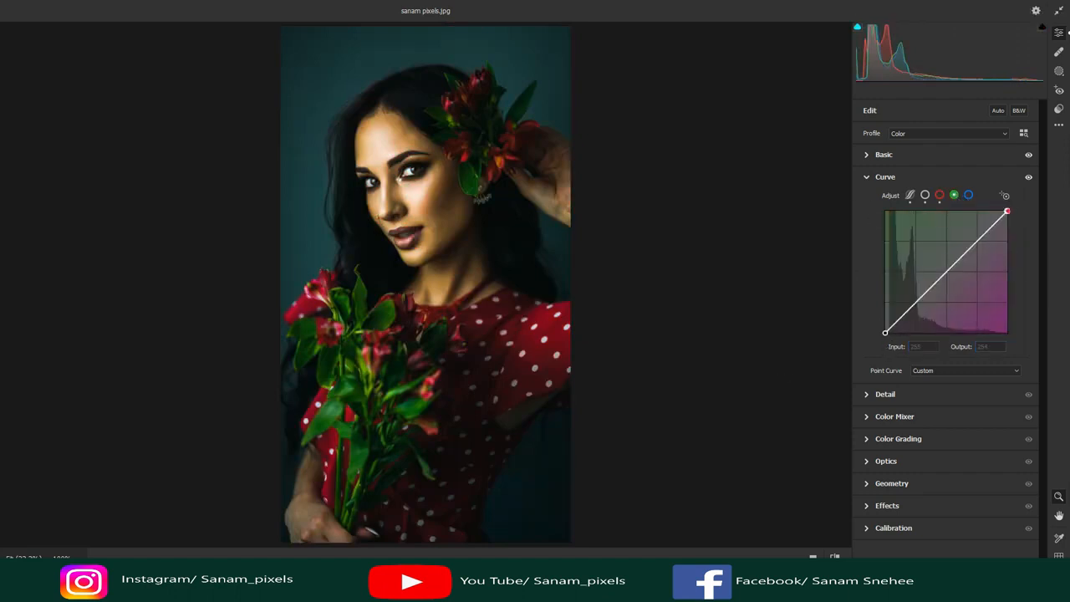
{"action": "left_click", "coordinate": [1007, 212]}
{"action": "left_click_drag", "start_coordinate": [885, 333], "coordinate": [887, 333]}
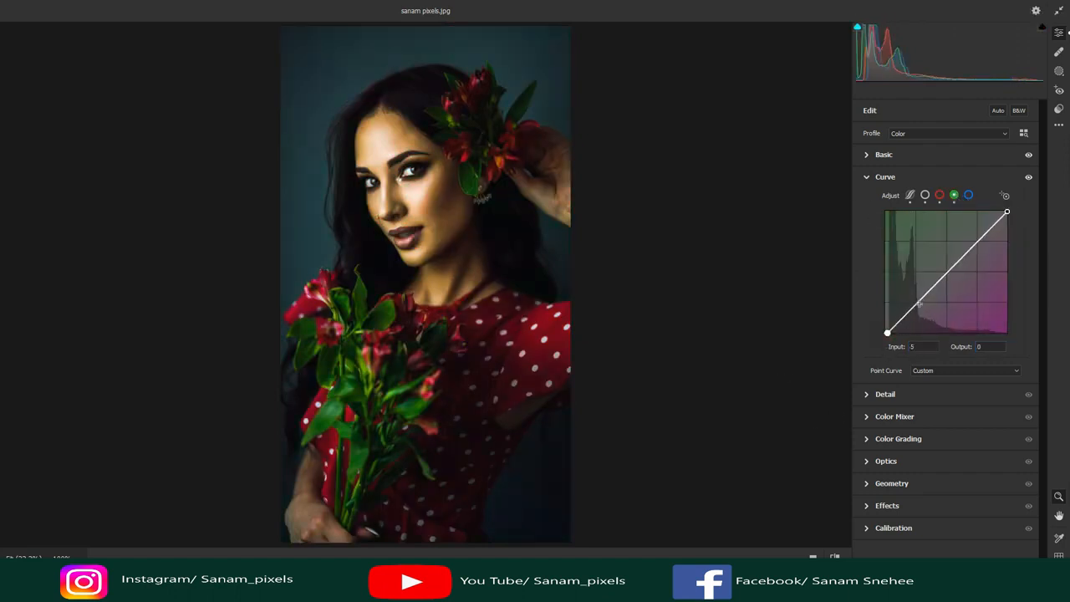
{"action": "left_click", "coordinate": [916, 304]}
Add a midpoint to the green channel curve with input 128 and output 128
{"action": "left_click", "coordinate": [947, 272]}
{"action": "left_click", "coordinate": [983, 346]}
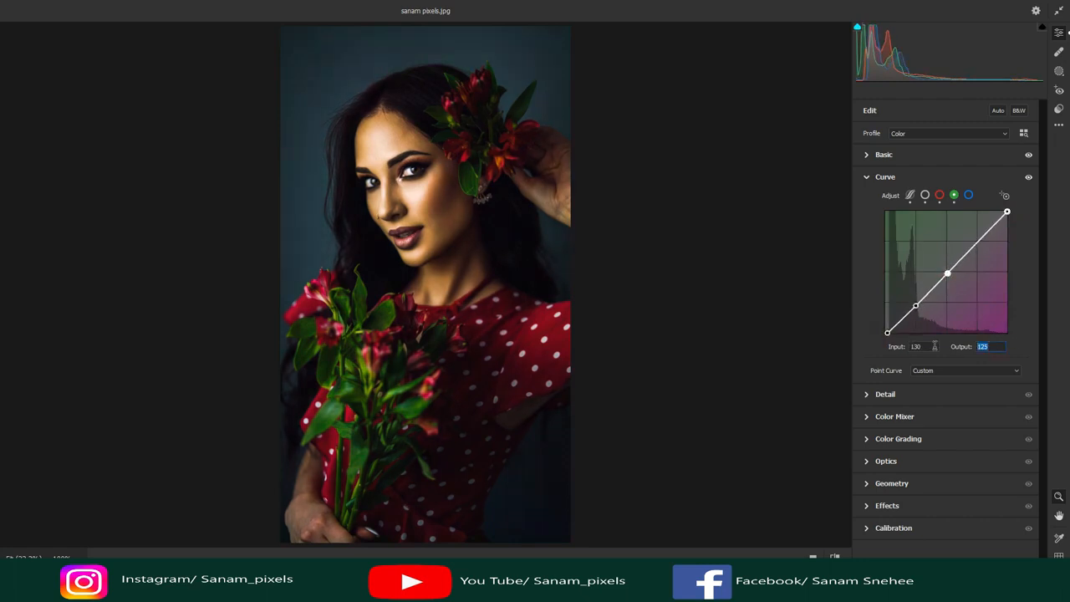
{"action": "type", "text": "128"}
{"action": "key", "text": "Tab"}
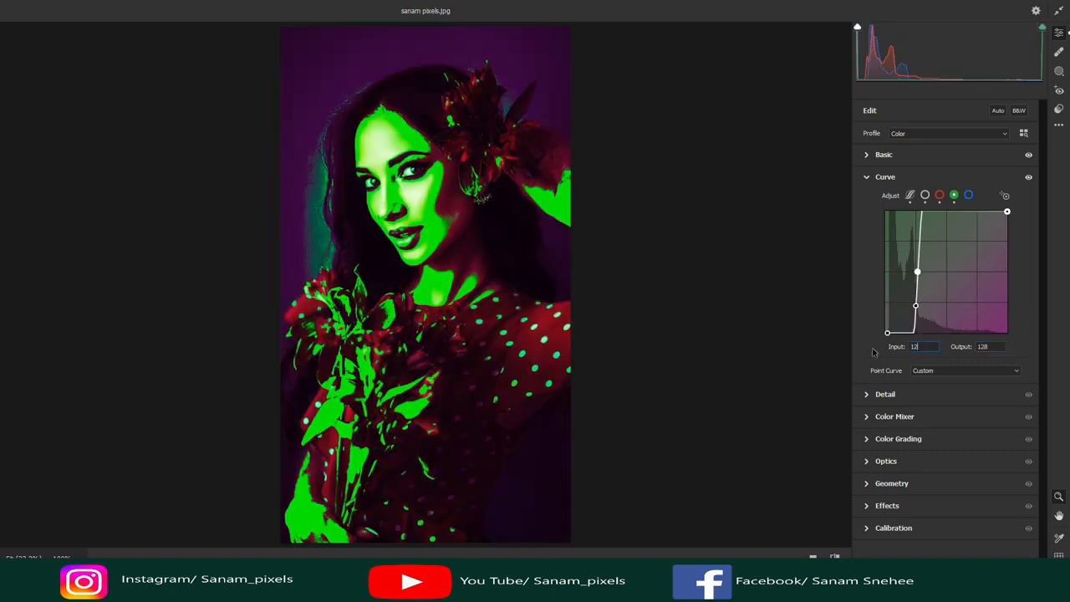
Set the lower point of the green channel curve to input 30 and output 36
{"action": "left_click", "coordinate": [916, 306]}
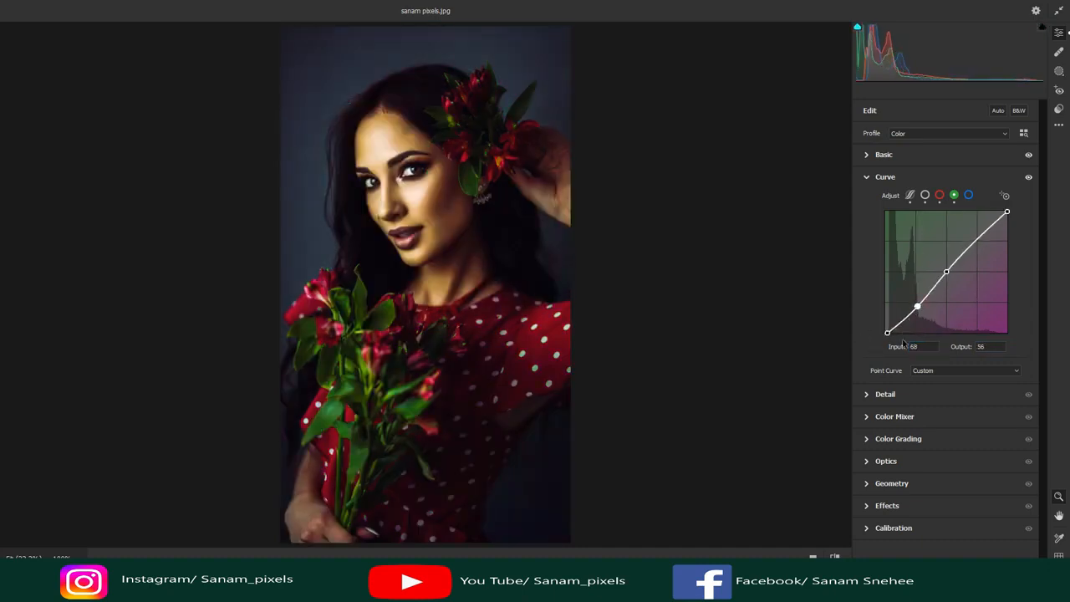
{"action": "left_click", "coordinate": [909, 346]}
{"action": "type", "text": "30"}
{"action": "key", "text": "Tab"}
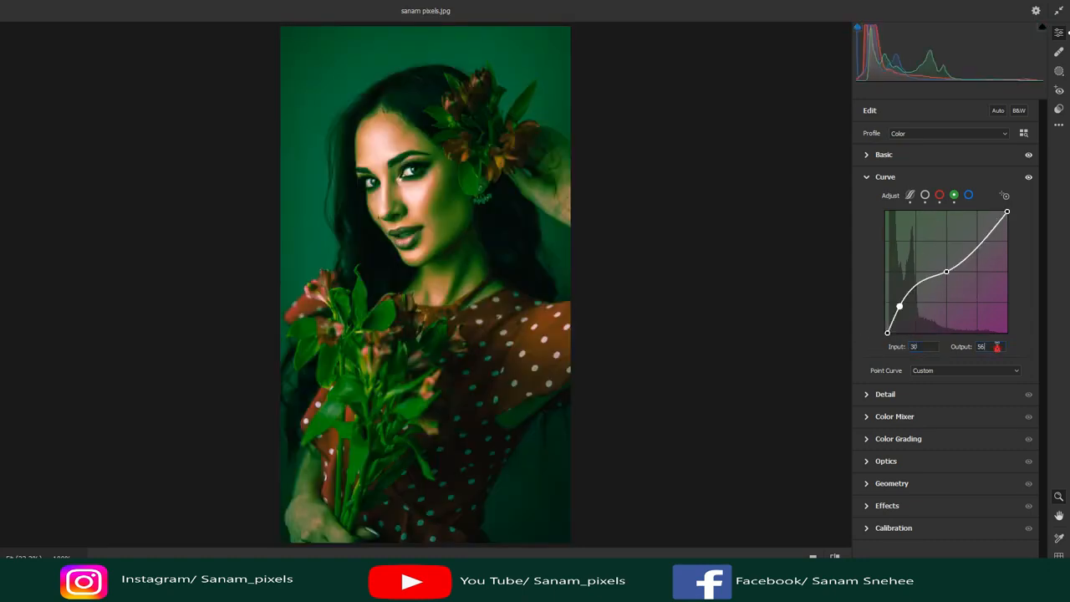
{"action": "type", "text": "36"}
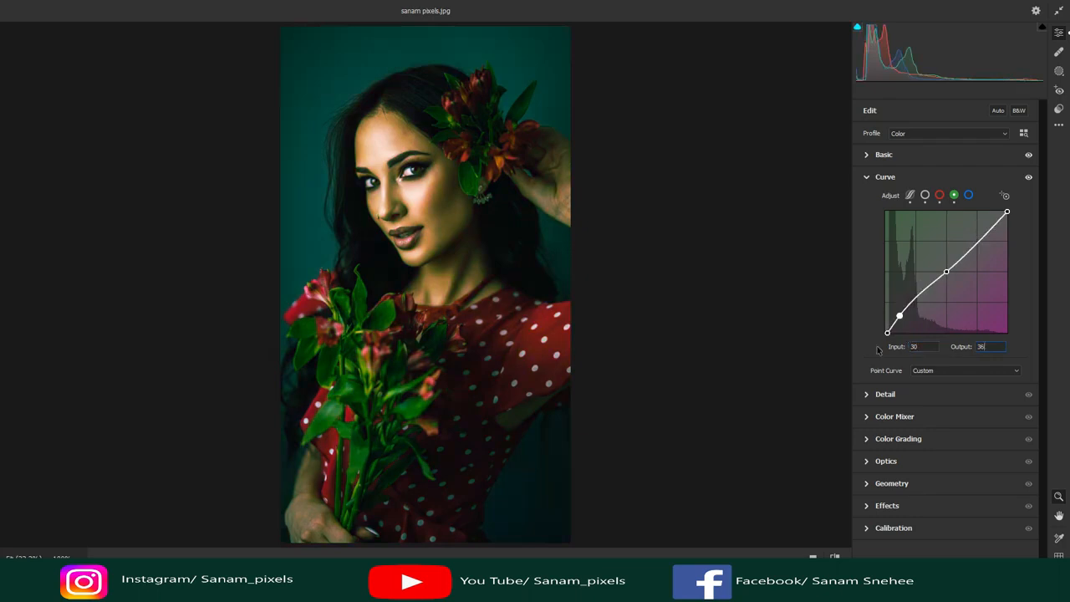
Set the black endpoint of the green channel curve to input 0 and output 9
{"action": "left_click", "coordinate": [886, 333]}
{"action": "left_click_drag", "start_coordinate": [931, 346], "coordinate": [834, 356]}
{"action": "type", "text": "0"}
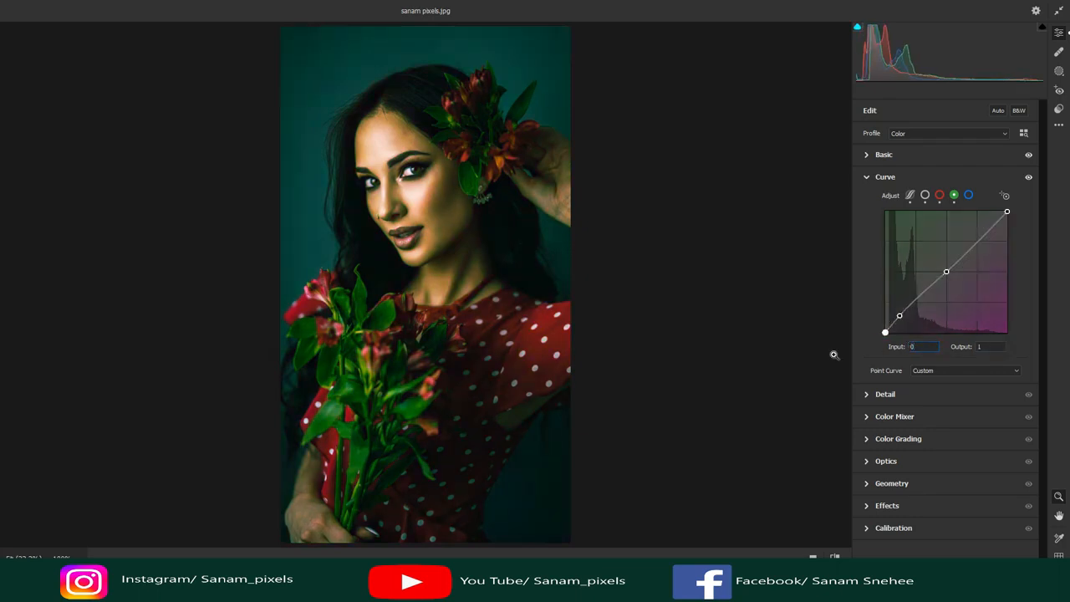
{"action": "key", "text": "Tab"}
{"action": "type", "text": "9"}
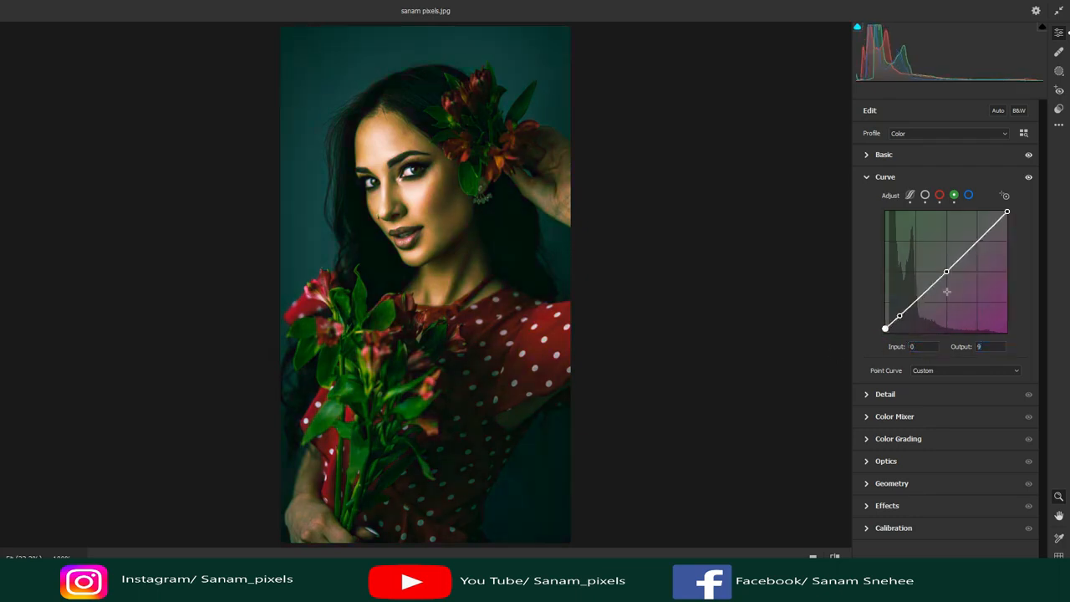
Add a midpoint to the blue channel curve with input 104 and output 97
{"action": "left_click", "coordinate": [968, 198]}
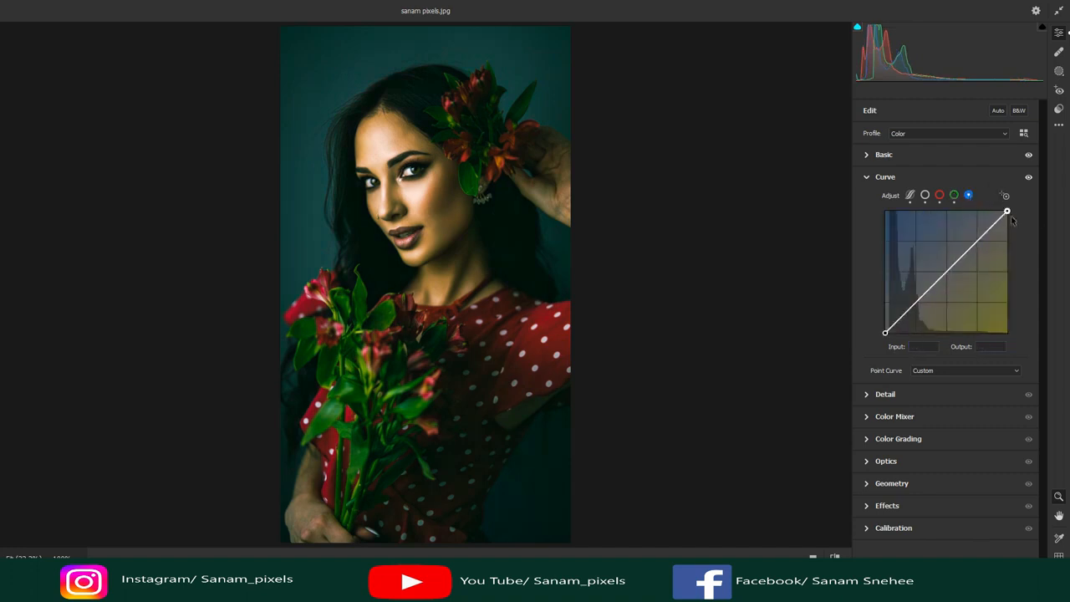
{"action": "left_click", "coordinate": [945, 273]}
{"action": "left_click", "coordinate": [928, 346]}
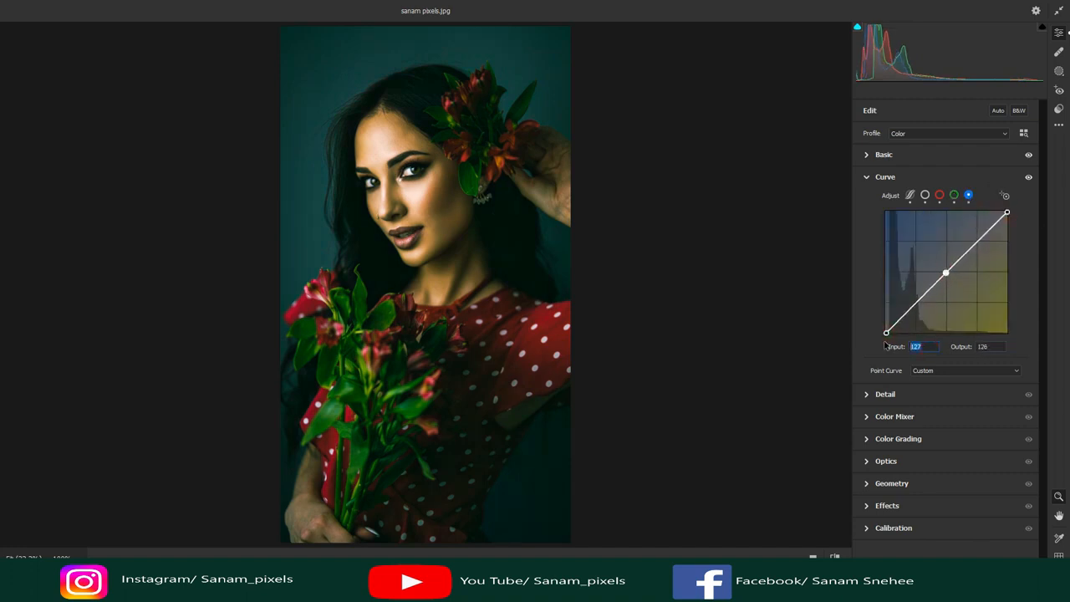
{"action": "type", "text": "104"}
{"action": "key", "text": "Tab"}
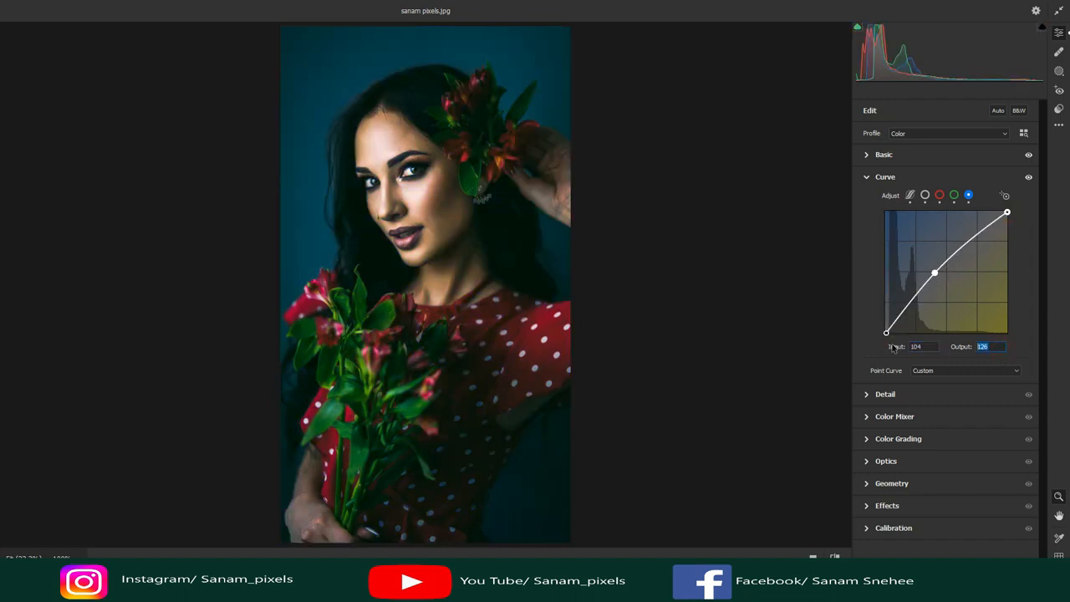
{"action": "type", "text": "97"}
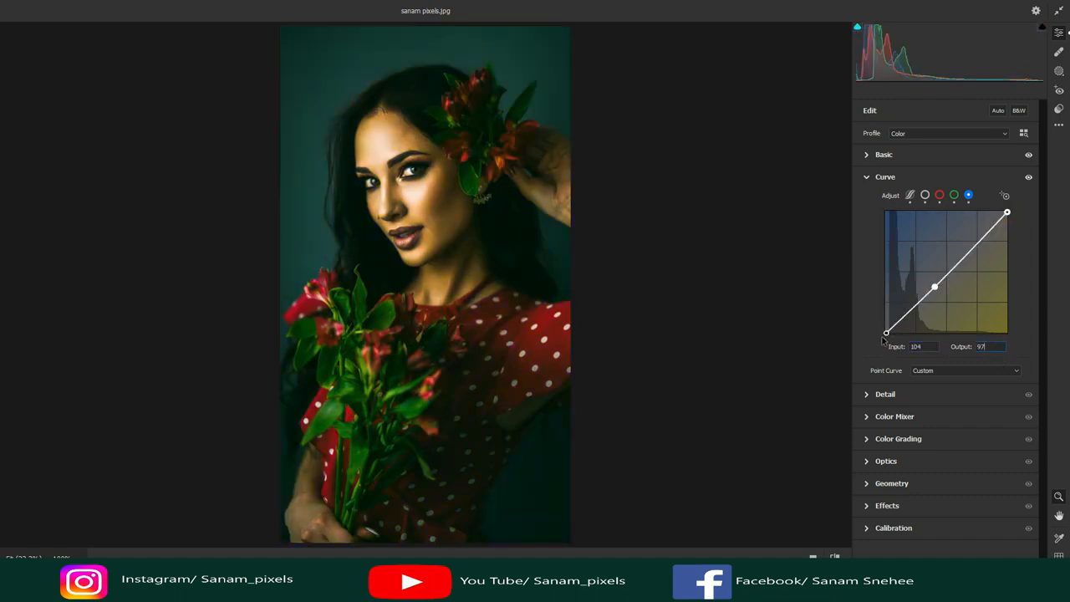
Set the black endpoint of the blue channel curve to input 1 and output 7
{"action": "left_click", "coordinate": [886, 333]}
{"action": "type", "text": "1"}
{"action": "key", "text": "Tab"}
{"action": "type", "text": "7"}
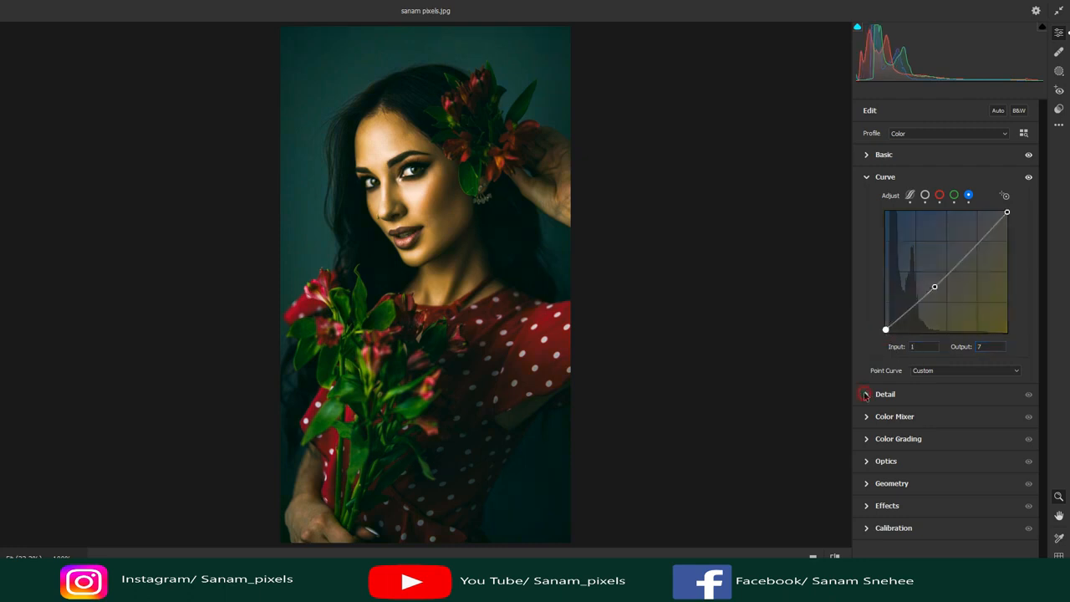
In the Color Mixer, shift the reds' hue toward magenta and raise their saturation strongly
{"action": "left_click", "coordinate": [866, 395]}
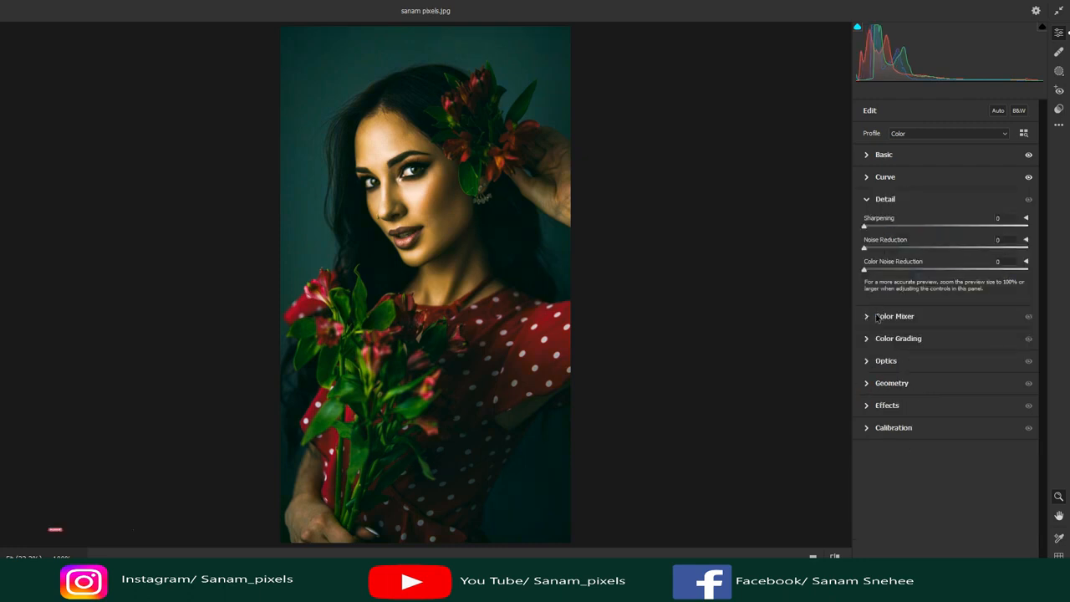
{"action": "left_click", "coordinate": [885, 316]}
{"action": "left_click", "coordinate": [889, 257]}
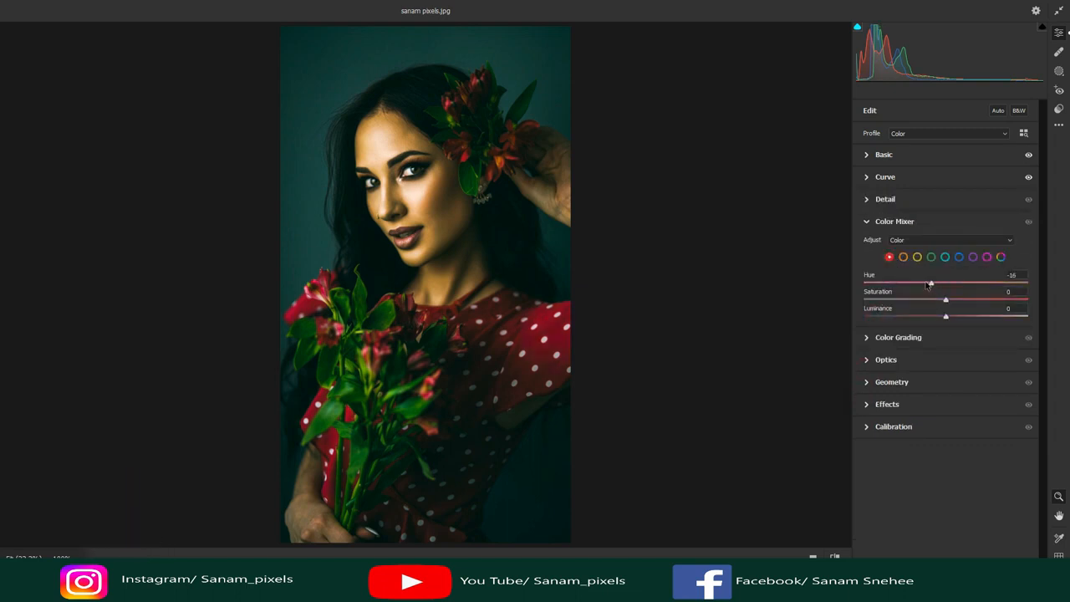
{"action": "left_click_drag", "start_coordinate": [945, 283], "coordinate": [920, 285]}
{"action": "left_click_drag", "start_coordinate": [945, 301], "coordinate": [987, 304]}
In the Color Mixer, set the oranges' saturation to -21 and luminance to -12, and reduce the yellows' saturation
{"action": "left_click", "coordinate": [903, 257]}
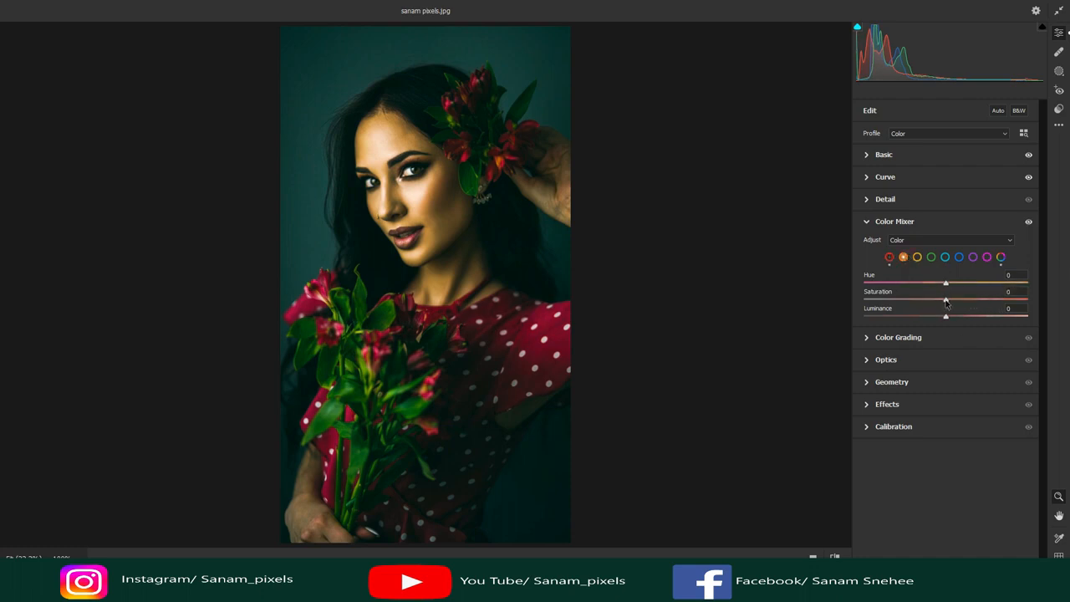
{"action": "left_click_drag", "start_coordinate": [945, 300], "coordinate": [931, 301]}
{"action": "left_click_drag", "start_coordinate": [946, 318], "coordinate": [935, 323]}
{"action": "left_click", "coordinate": [936, 318]}
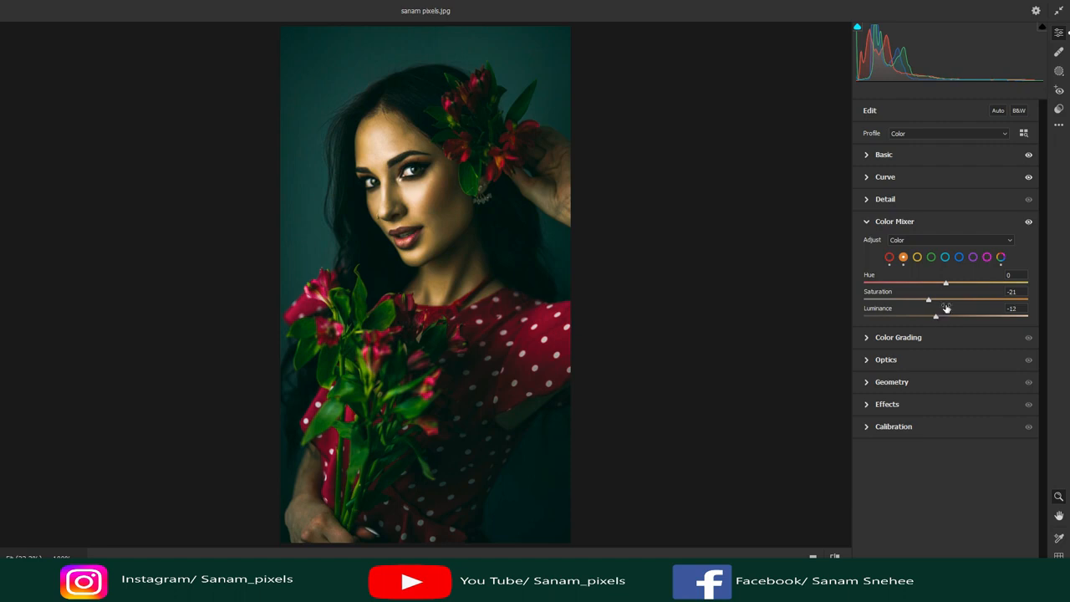
{"action": "left_click", "coordinate": [918, 258]}
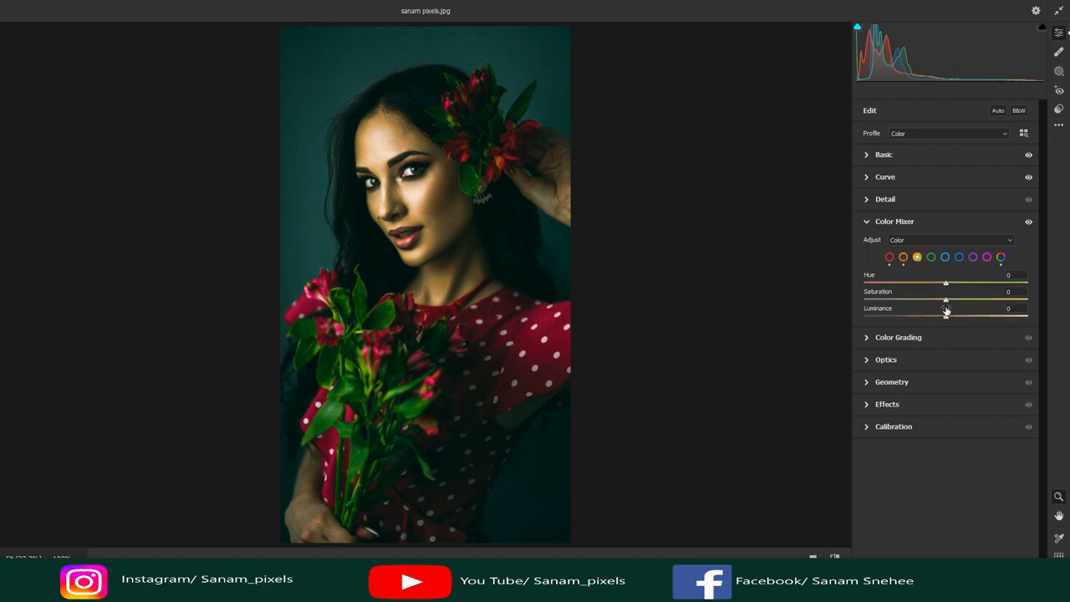
{"action": "left_click_drag", "start_coordinate": [945, 302], "coordinate": [915, 308]}
In the Color Mixer, set the greens' hue to +35, saturation to -14 and luminance to -54
{"action": "left_click", "coordinate": [929, 260]}
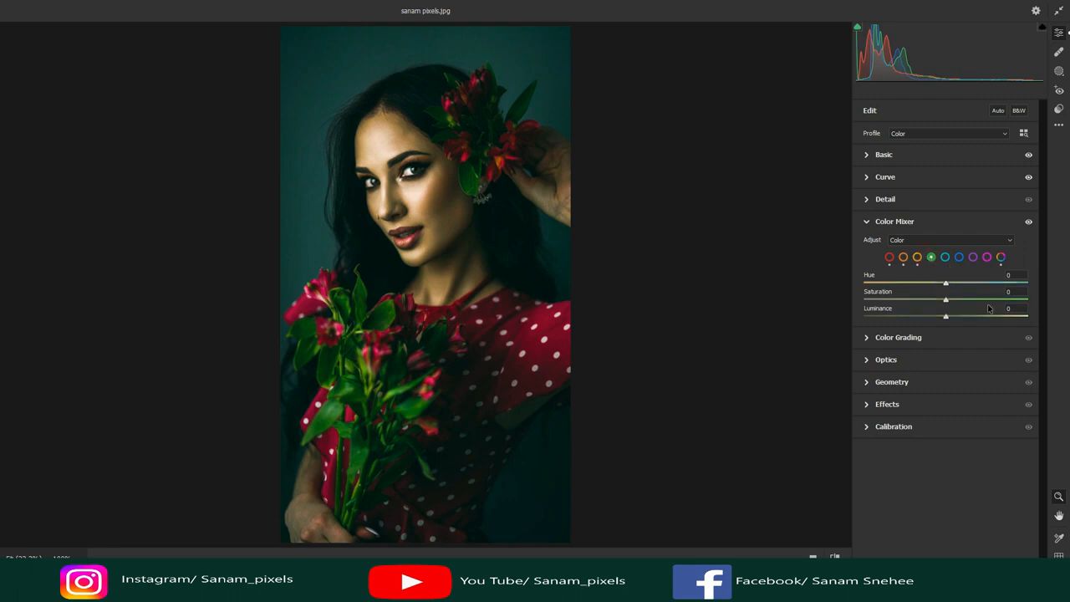
{"action": "left_click_drag", "start_coordinate": [945, 301], "coordinate": [976, 289]}
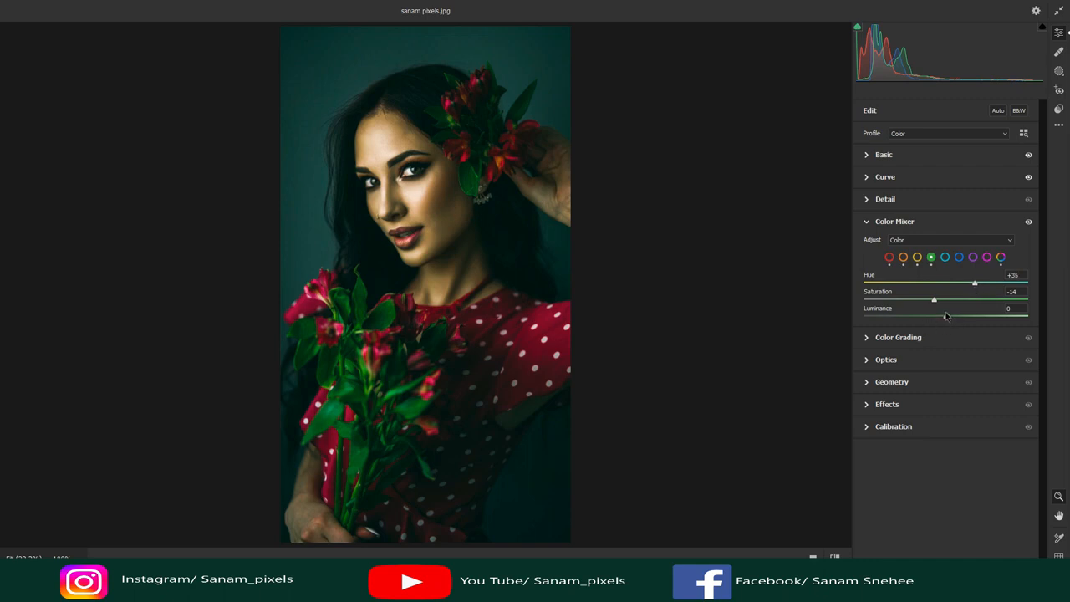
{"action": "left_click_drag", "start_coordinate": [945, 316], "coordinate": [902, 326]}
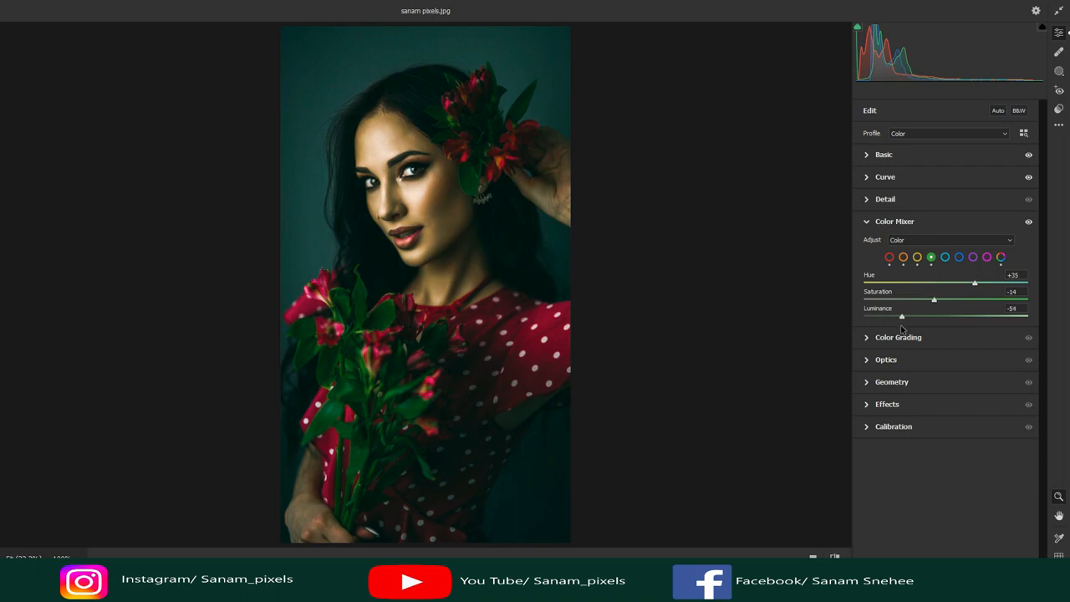
{"action": "left_click_drag", "start_coordinate": [900, 324], "coordinate": [900, 327]}
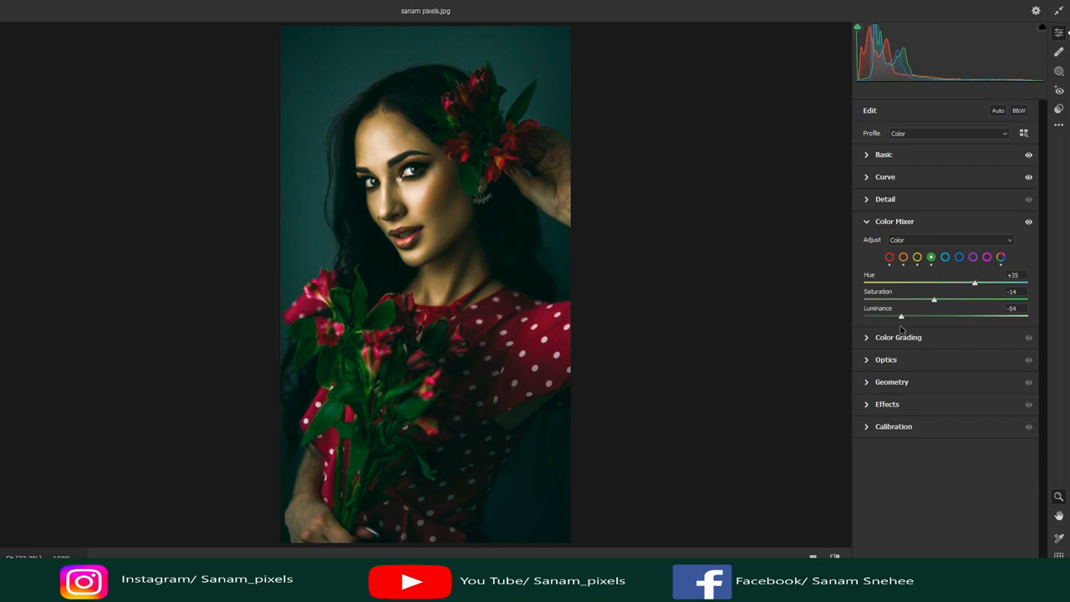
In the Color Mixer, set the aquas' hue to +85 and reduce their saturation
{"action": "left_click", "coordinate": [943, 258]}
{"action": "left_click_drag", "start_coordinate": [949, 284], "coordinate": [1016, 285]}
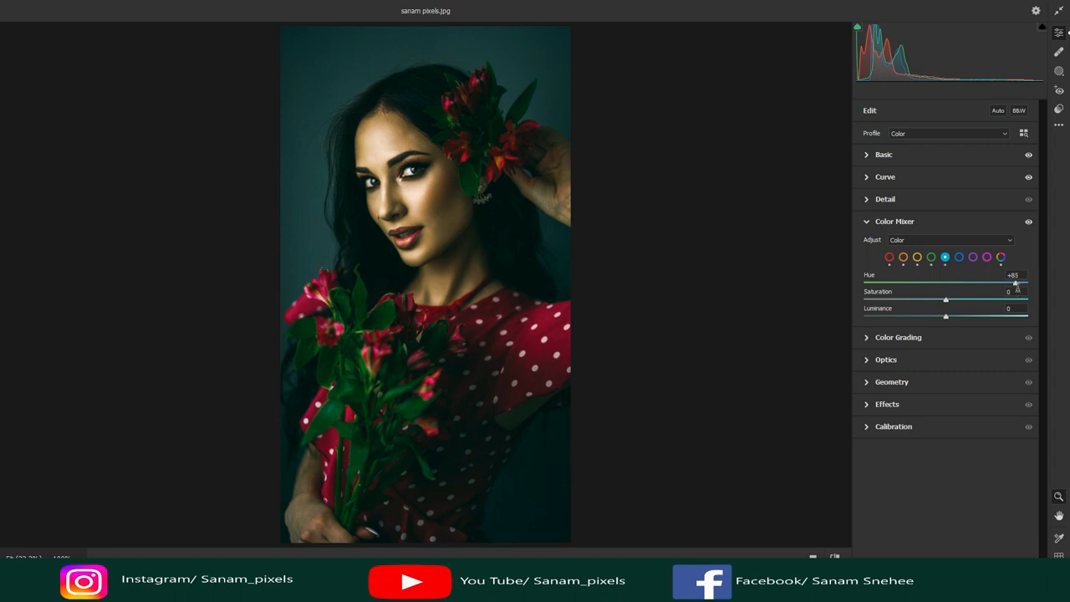
{"action": "left_click_drag", "start_coordinate": [945, 299], "coordinate": [922, 320]}
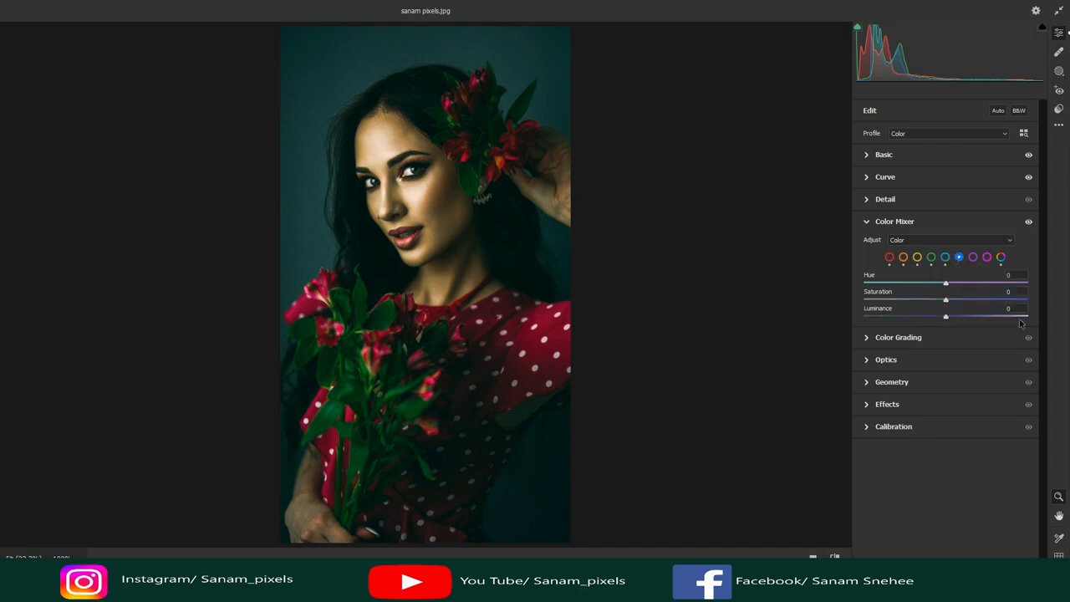
Set the blues' hue to -100 and raise their saturation, comparing the photo with and without the Color Mixer edits
{"action": "left_click_drag", "start_coordinate": [946, 285], "coordinate": [860, 290]}
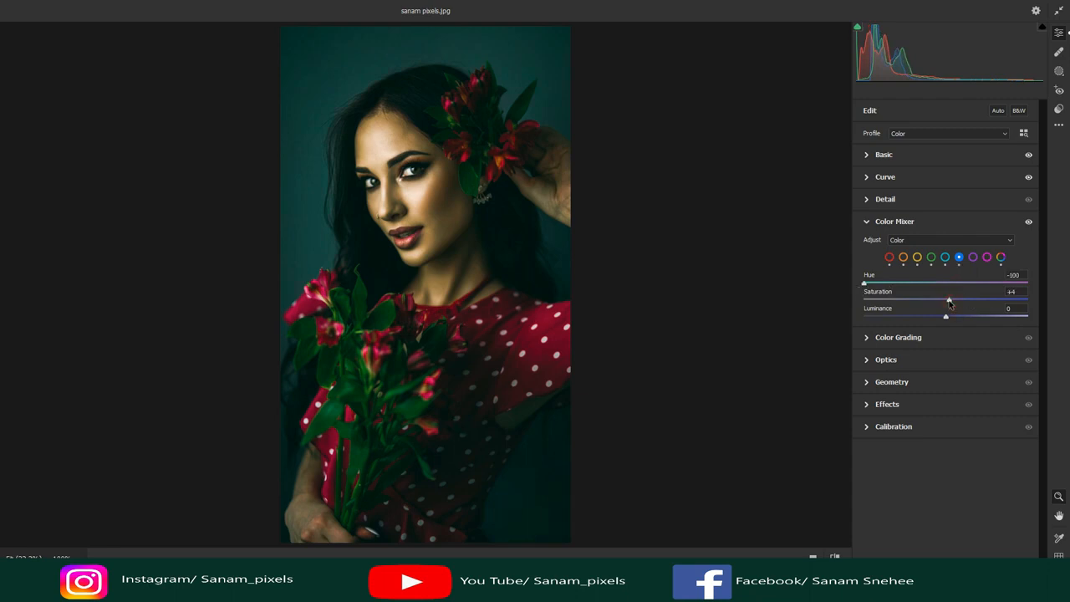
{"action": "left_click_drag", "start_coordinate": [946, 301], "coordinate": [990, 306]}
{"action": "left_click", "coordinate": [974, 259]}
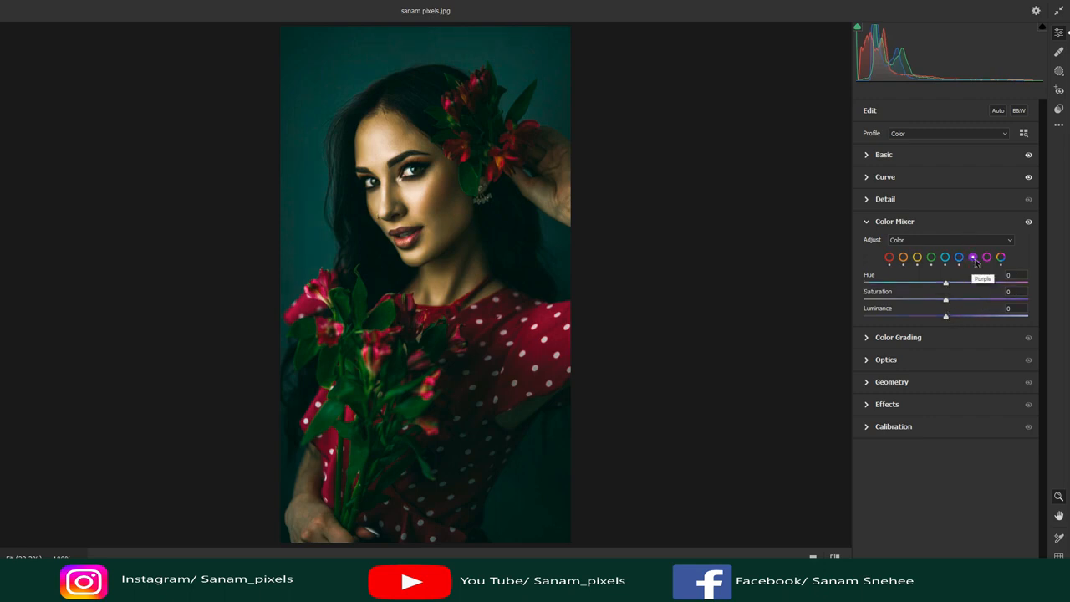
{"action": "left_click", "coordinate": [1029, 223]}
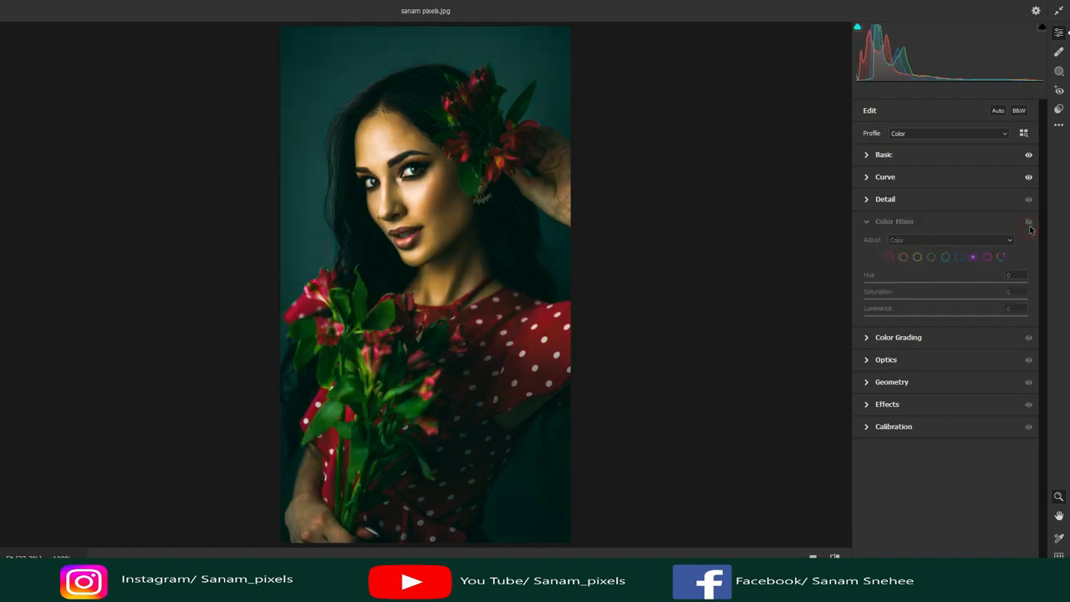
{"action": "left_click", "coordinate": [1029, 224]}
In Color Grading, tint the shadows with hue 279 and saturation 28, and set blending to 100
{"action": "left_click", "coordinate": [866, 341]}
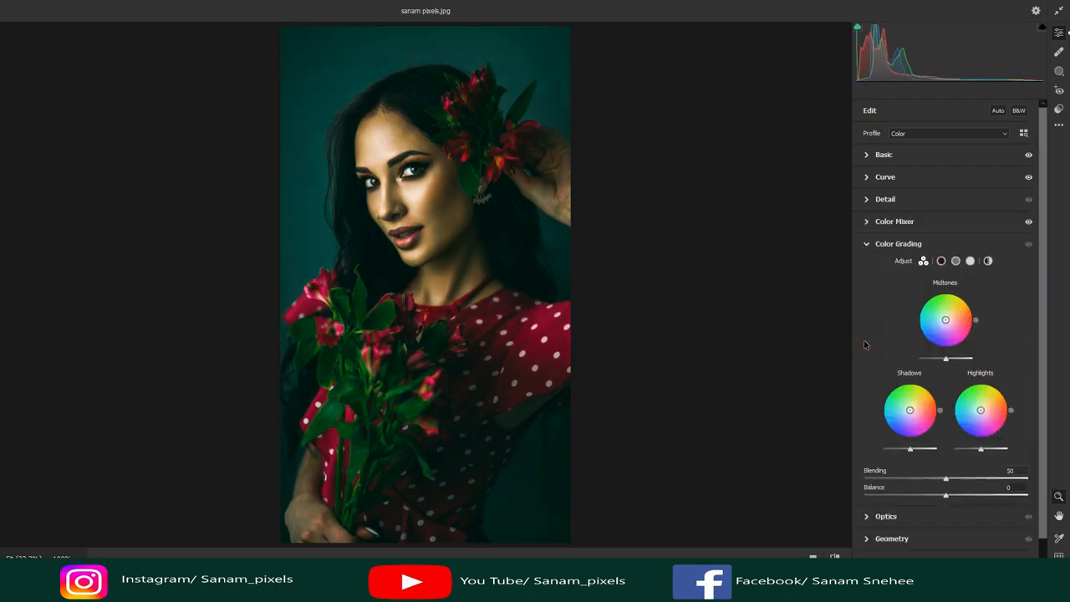
{"action": "left_click", "coordinate": [942, 261]}
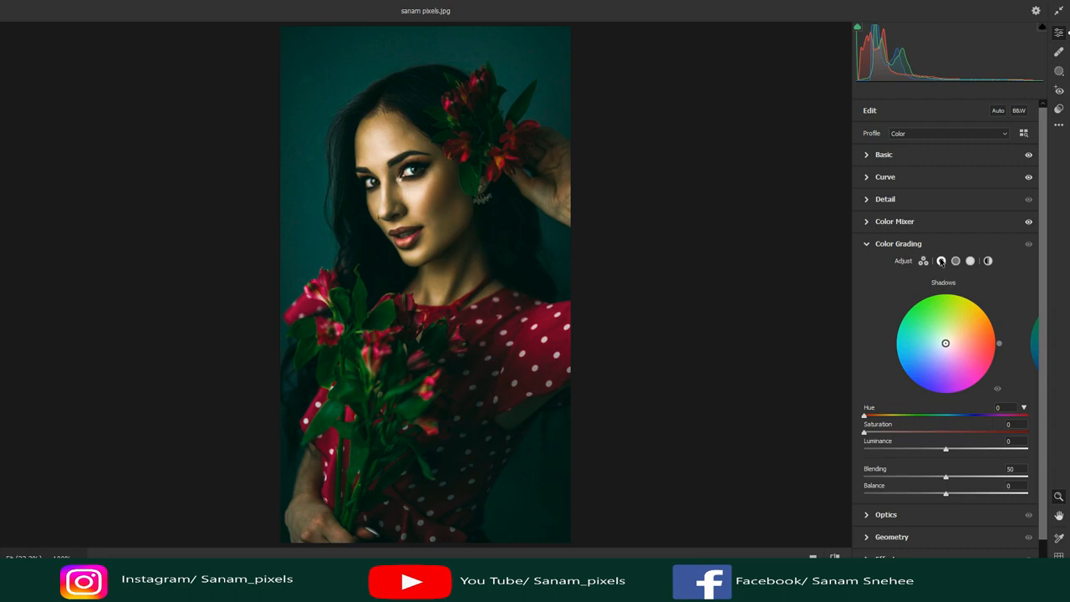
{"action": "left_click", "coordinate": [1007, 407]}
{"action": "type", "text": "279"}
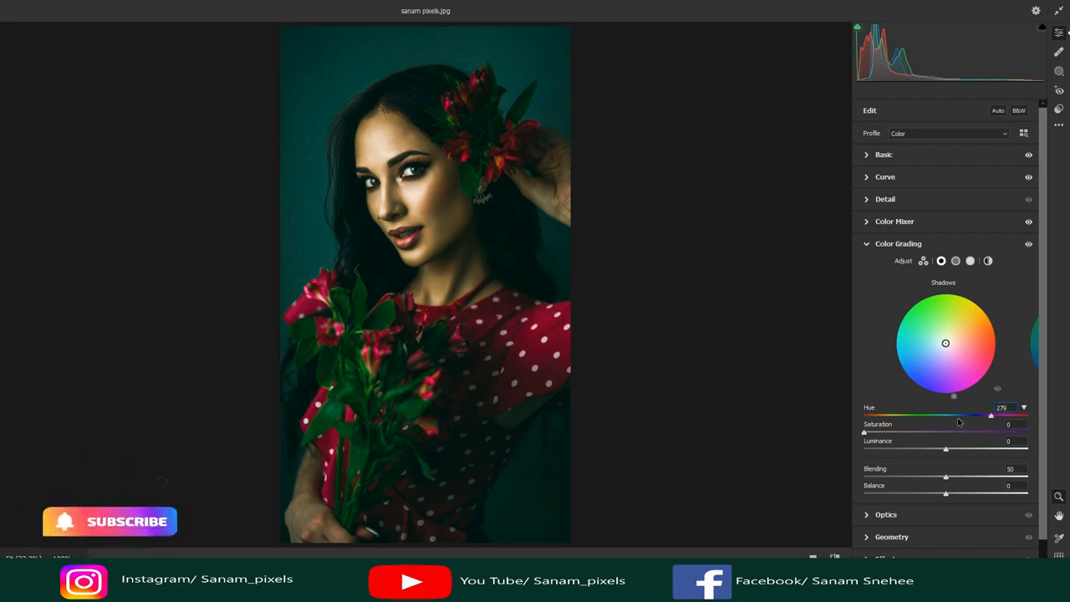
{"action": "left_click", "coordinate": [1017, 424]}
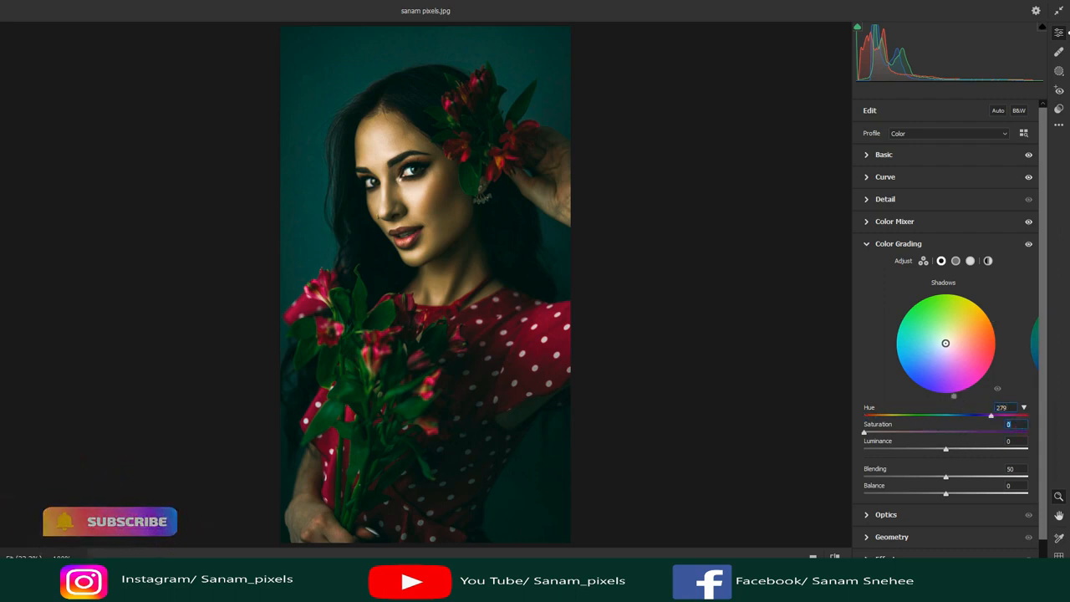
{"action": "type", "text": "28"}
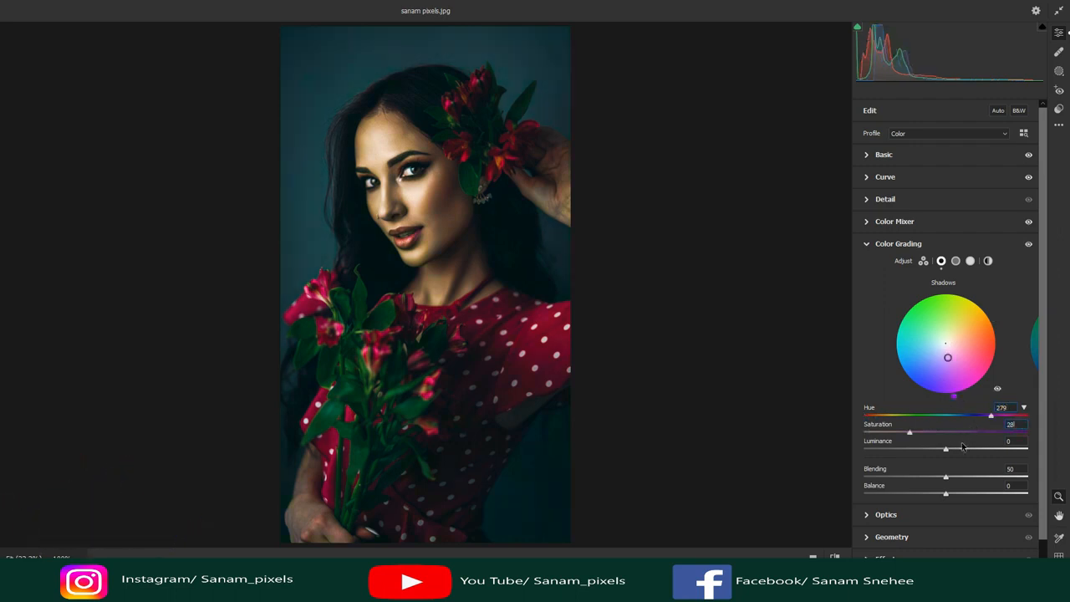
{"action": "left_click_drag", "start_coordinate": [943, 474], "coordinate": [1054, 484]}
In Color Grading, tint the highlights with hue 108 and saturation 25
{"action": "left_click", "coordinate": [971, 260]}
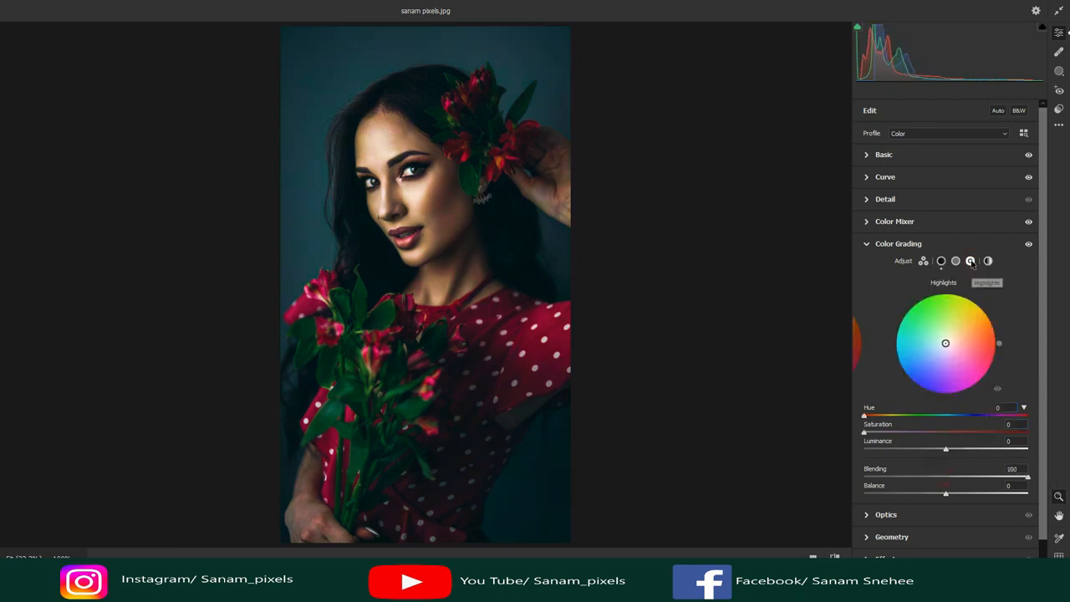
{"action": "left_click_drag", "start_coordinate": [999, 416], "coordinate": [975, 415]}
{"action": "left_click", "coordinate": [1007, 407]}
{"action": "type", "text": "108"}
{"action": "left_click", "coordinate": [1016, 424]}
{"action": "type", "text": "25"}
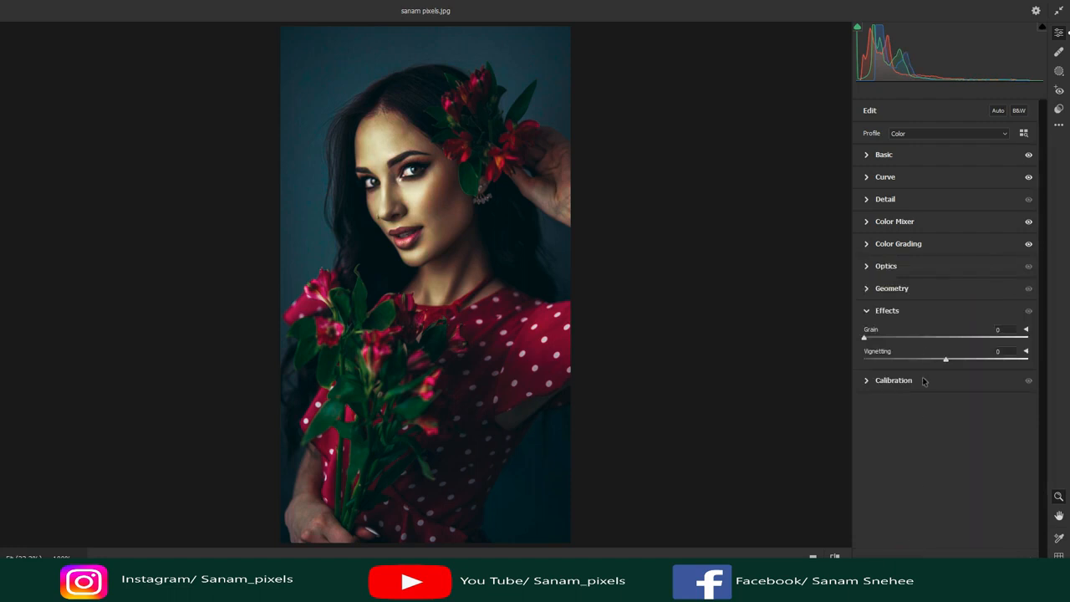
In Calibration, set red primary hue to -3, green primary hue to +16 and saturation to +44, blue primary hue to -5 and saturation to +27
{"action": "left_click", "coordinate": [924, 381]}
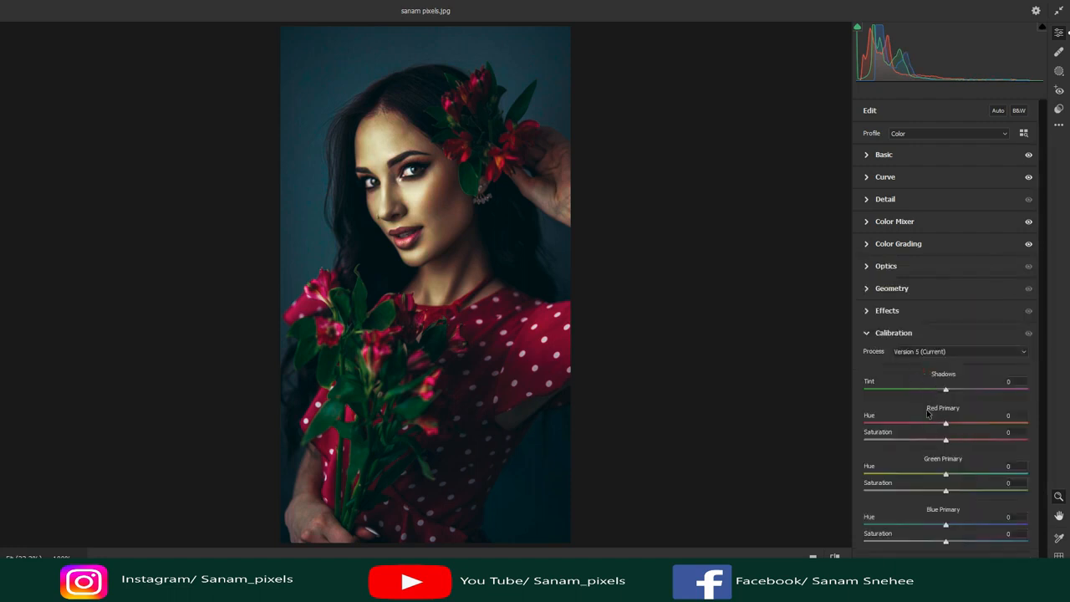
{"action": "left_click_drag", "start_coordinate": [945, 422], "coordinate": [943, 422]}
{"action": "left_click_drag", "start_coordinate": [947, 476], "coordinate": [959, 479]}
{"action": "left_click_drag", "start_coordinate": [945, 491], "coordinate": [983, 495]}
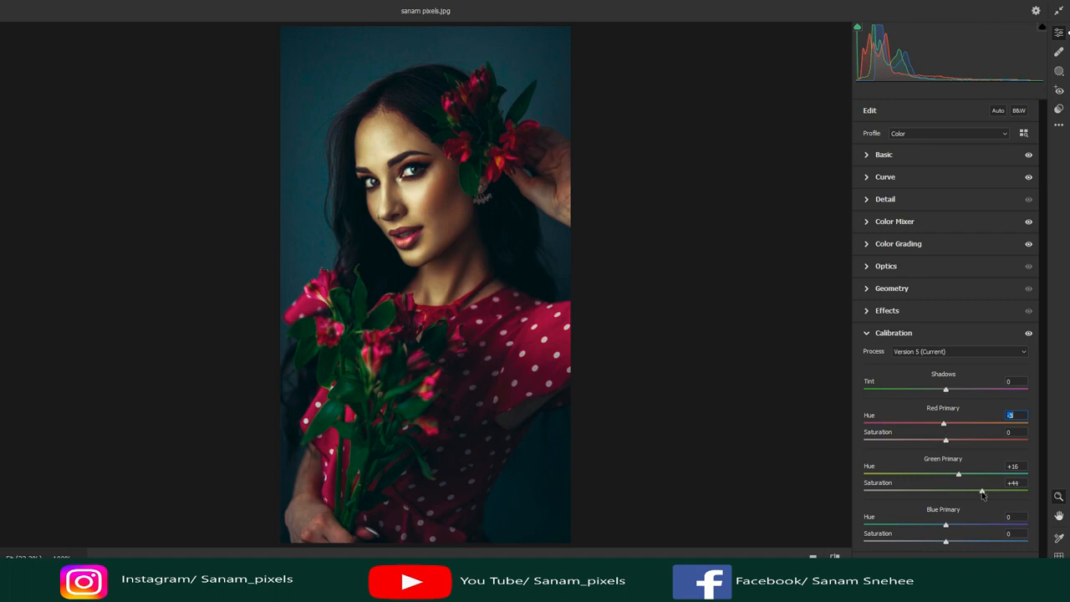
{"action": "mouse_move", "coordinate": [946, 542]}
{"action": "left_mouse_down"}
{"action": "mouse_move", "coordinate": [968, 548]}
{"action": "mouse_move", "coordinate": [941, 526]}
{"action": "left_mouse_up"}
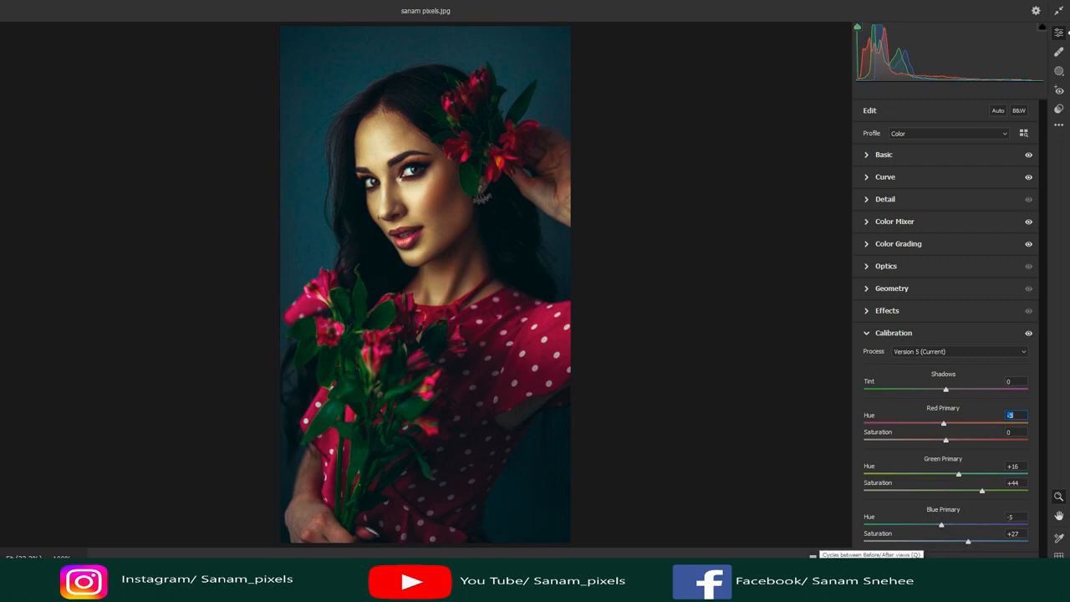
Apply the Camera Raw grade after a side-by-side before/after comparison, and duplicate the Background copy layer
{"action": "left_click", "coordinate": [813, 555]}
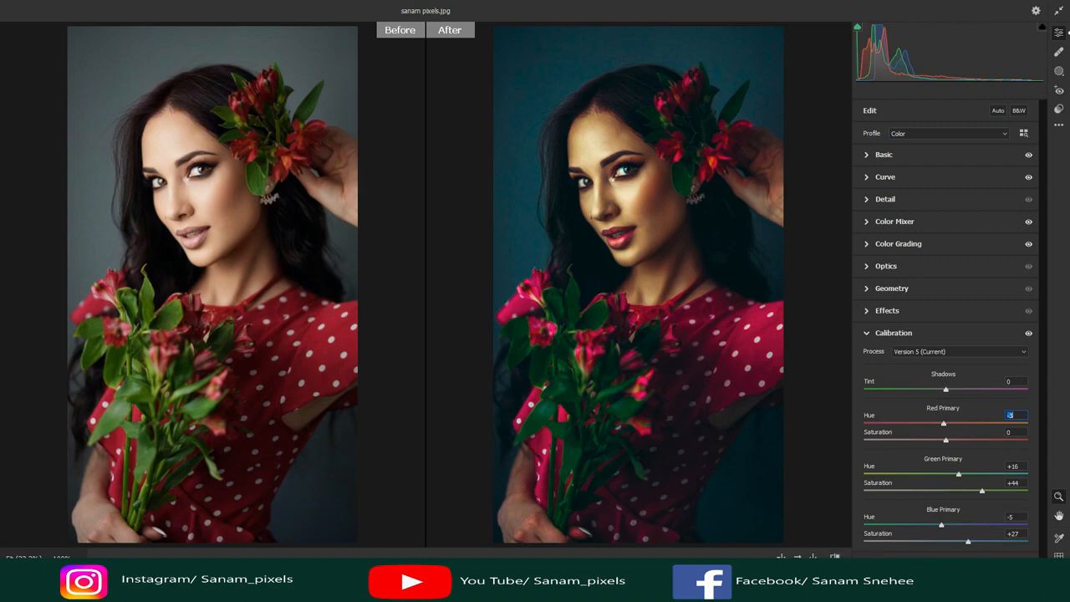
{"action": "left_click", "coordinate": [1017, 583]}
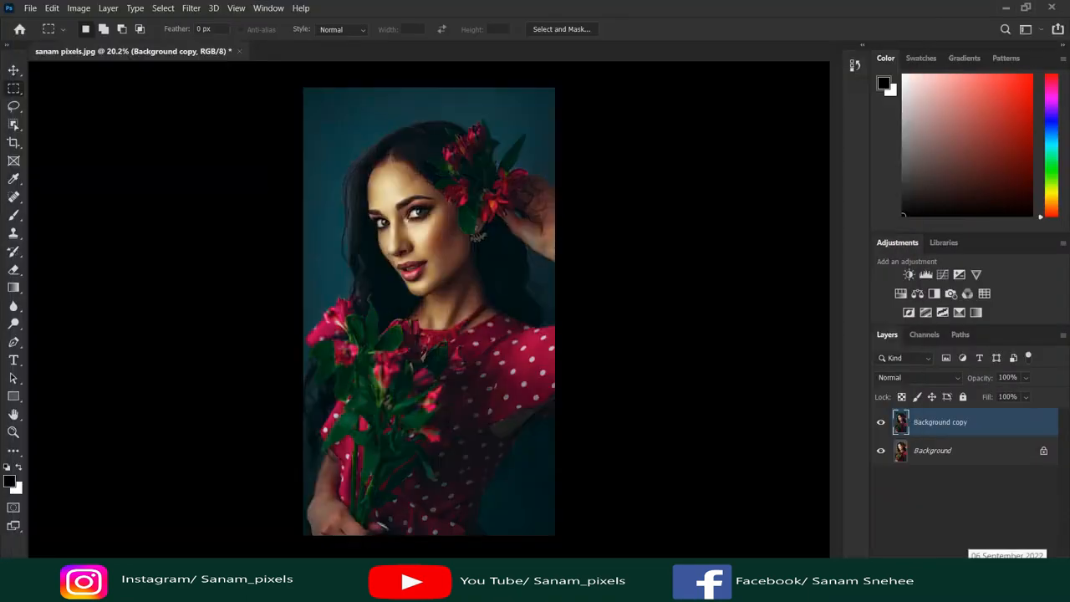
{"action": "left_click_drag", "start_coordinate": [965, 422], "coordinate": [1016, 545]}
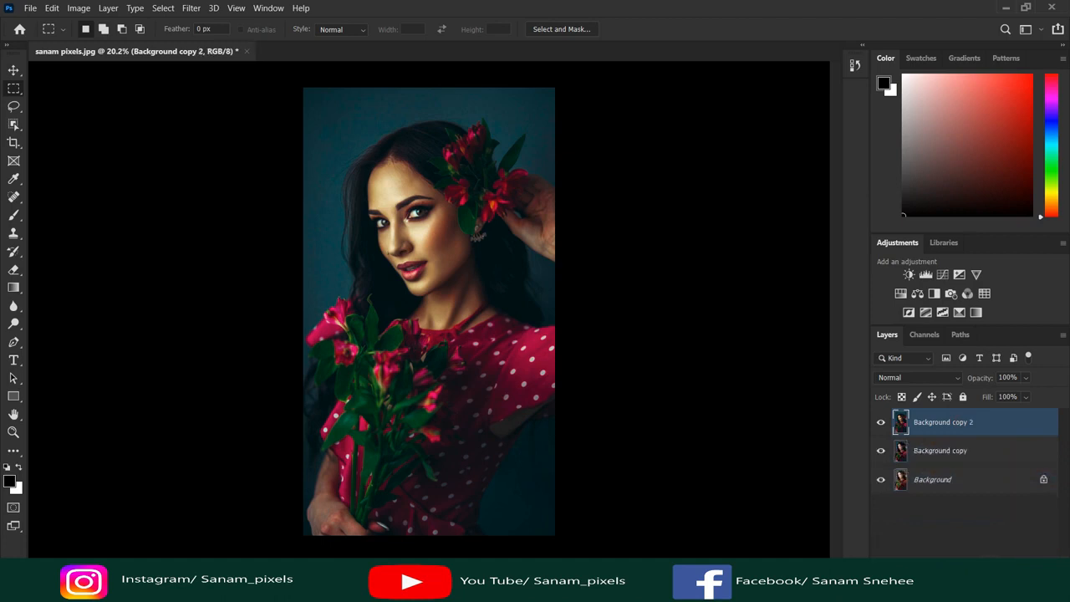
Add a Selective Color adjustment layer with reds at cyan -7, magenta +8, yellow +2 and black +3
{"action": "left_click", "coordinate": [983, 552]}
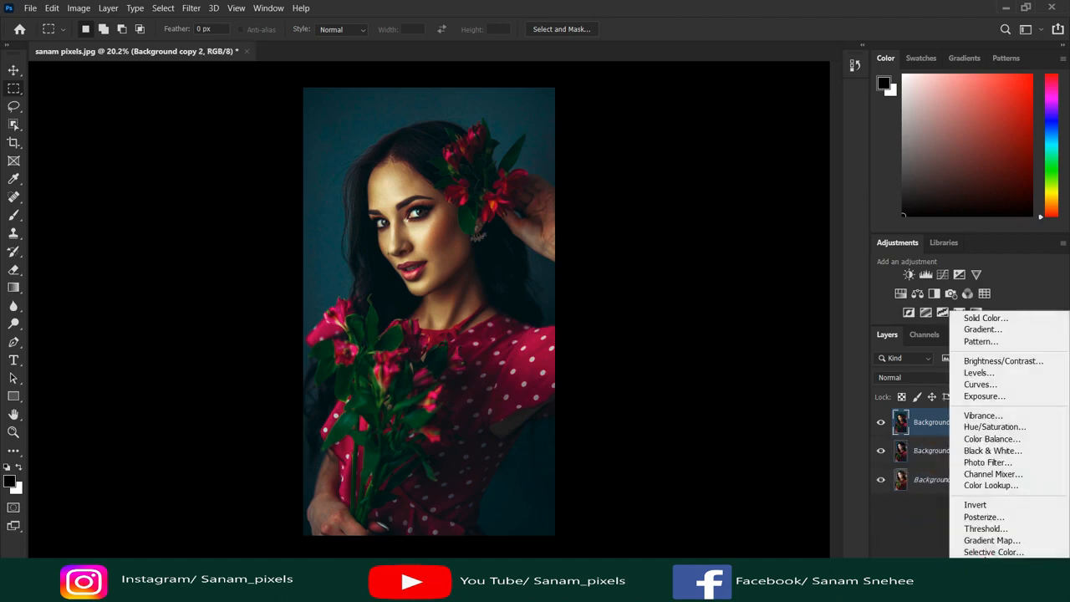
{"action": "left_click", "coordinate": [986, 550]}
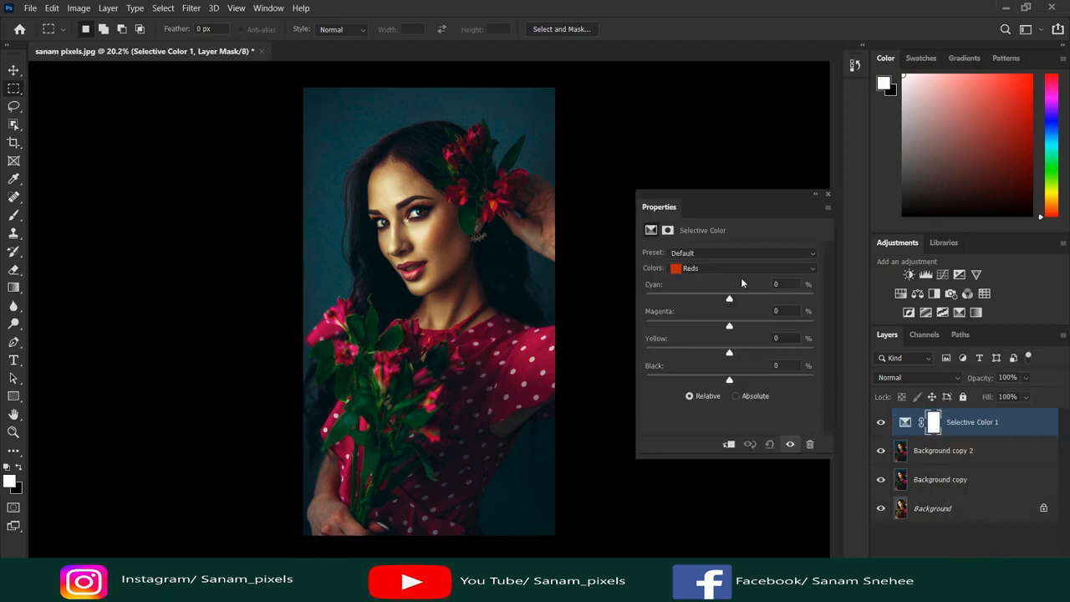
{"action": "left_click_drag", "start_coordinate": [730, 301], "coordinate": [732, 384]}
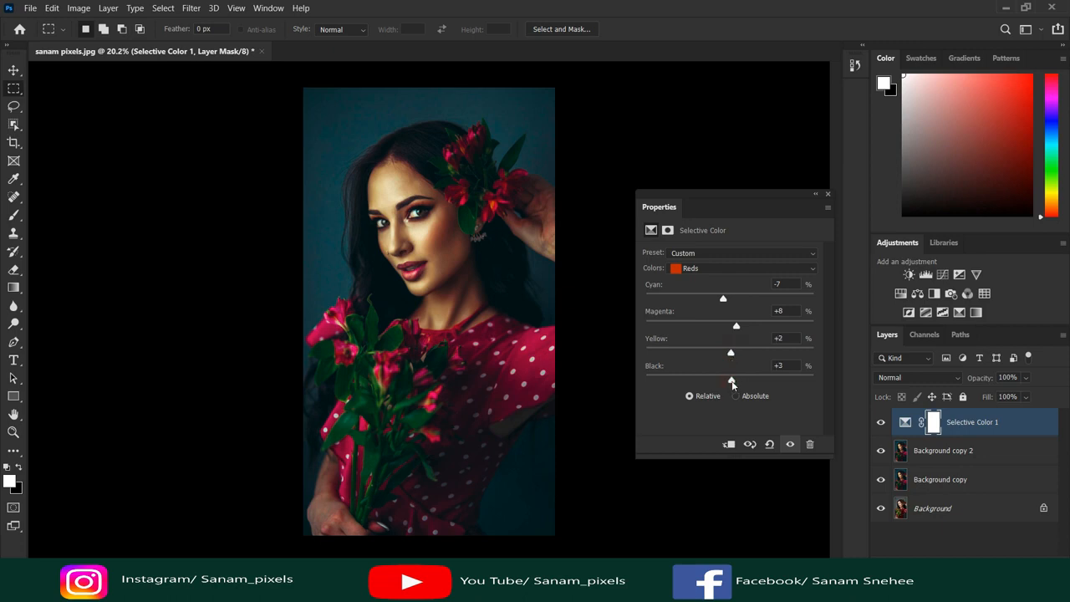
Shift the ink balance of the blues and then the cyans in the Selective Color adjustment
{"action": "left_click", "coordinate": [713, 269]}
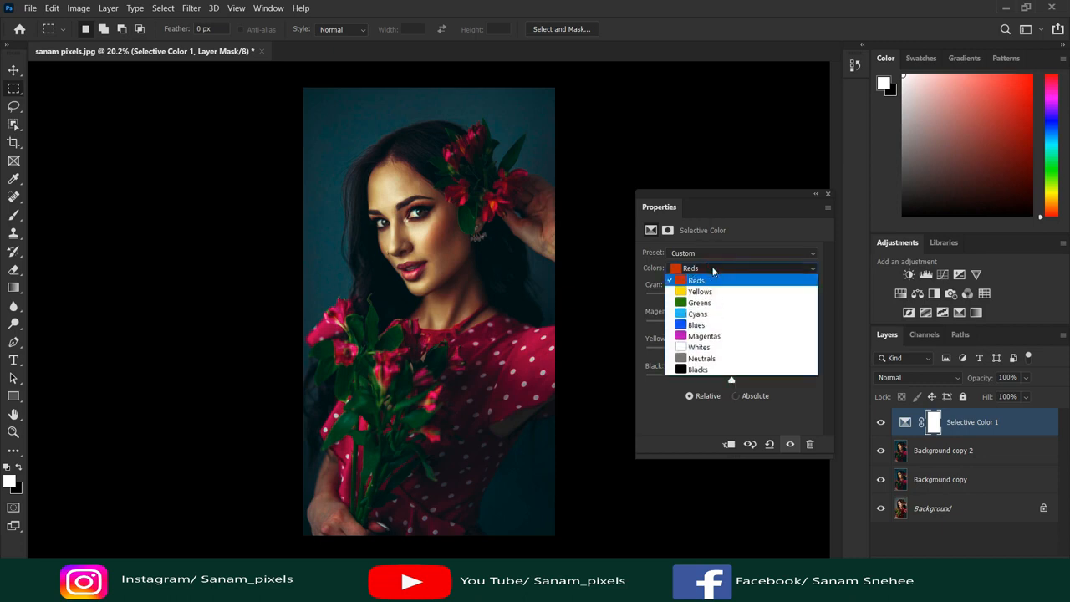
{"action": "left_click", "coordinate": [696, 325]}
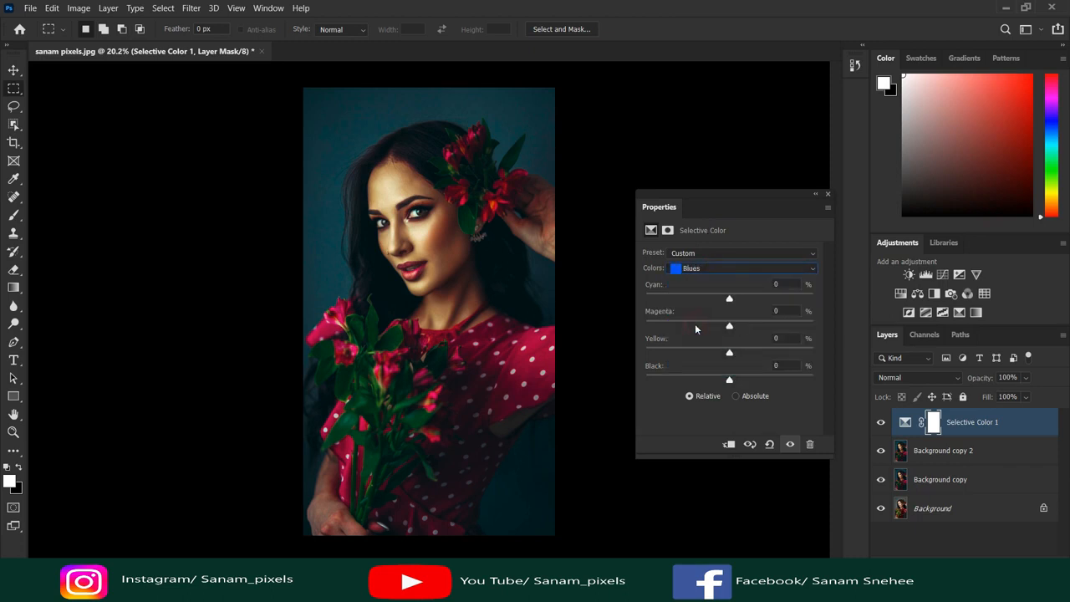
{"action": "left_click_drag", "start_coordinate": [729, 299], "coordinate": [753, 357]}
{"action": "left_click", "coordinate": [737, 268]}
{"action": "left_click", "coordinate": [695, 314]}
{"action": "left_click_drag", "start_coordinate": [729, 299], "coordinate": [754, 354]}
For the greens in Selective Color, set cyan to +48, lower magenta, adjust yellow and raise black
{"action": "left_click", "coordinate": [734, 268]}
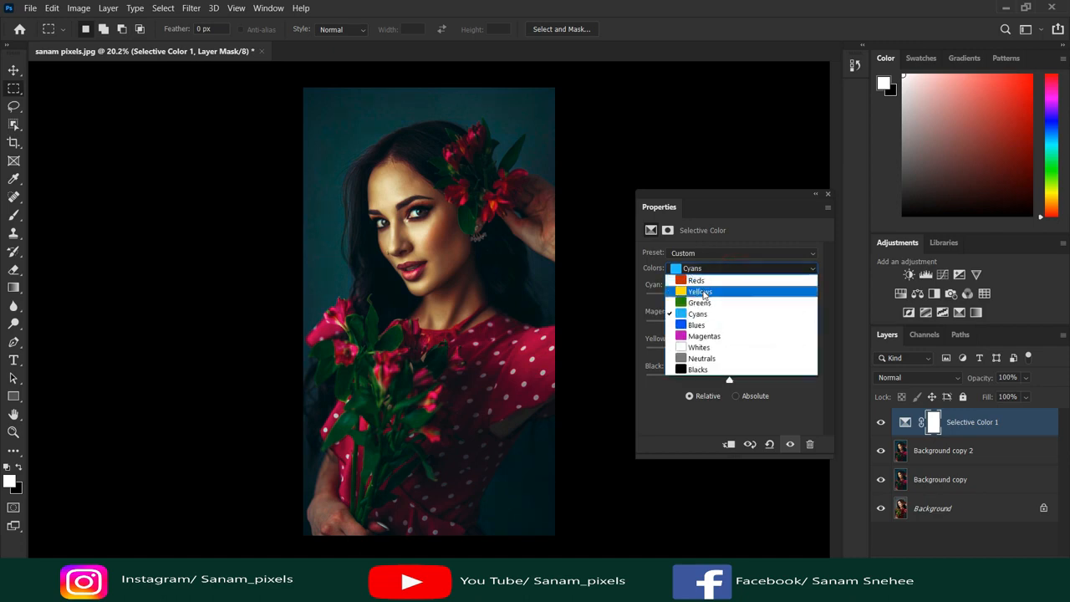
{"action": "left_click", "coordinate": [699, 303]}
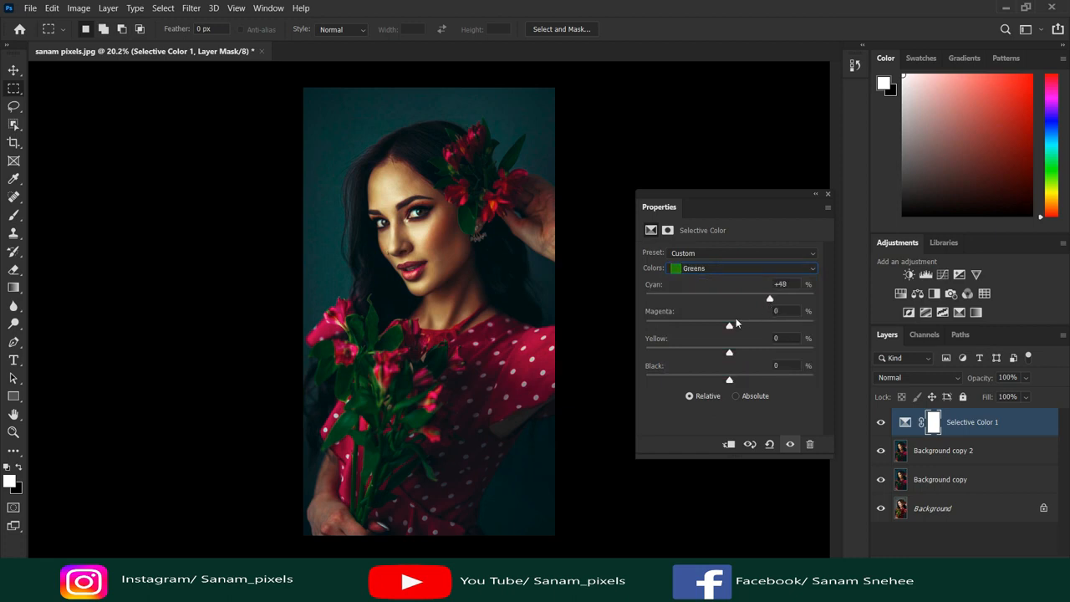
{"action": "left_click_drag", "start_coordinate": [732, 329], "coordinate": [704, 333]}
{"action": "left_click_drag", "start_coordinate": [727, 353], "coordinate": [746, 380]}
Close the Selective Color settings without editing the yellows and compare the photo with and without the adjustment
{"action": "left_click", "coordinate": [735, 267]}
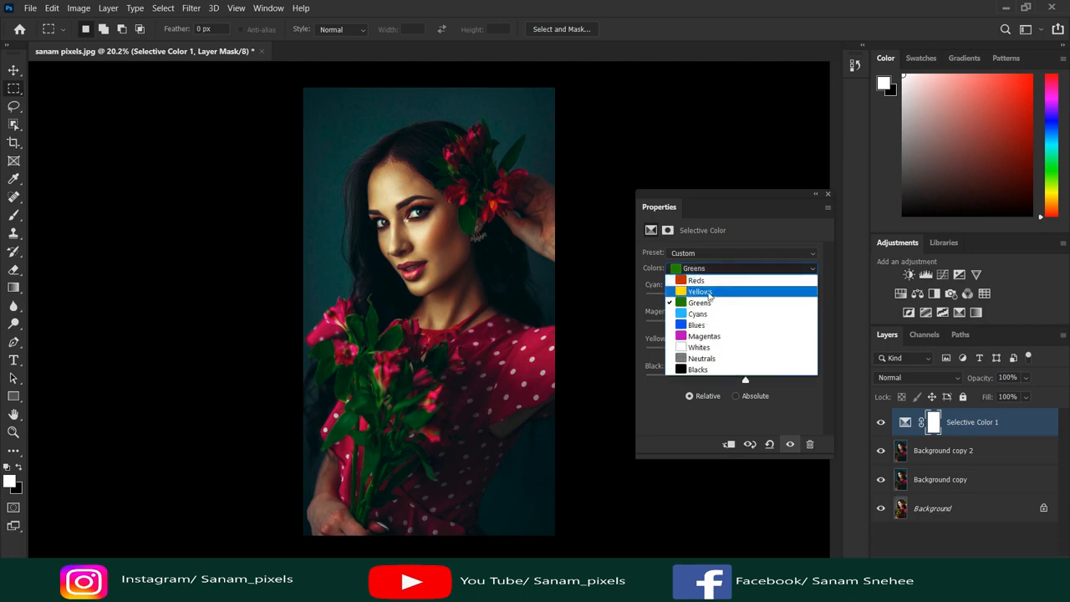
{"action": "left_click", "coordinate": [707, 293]}
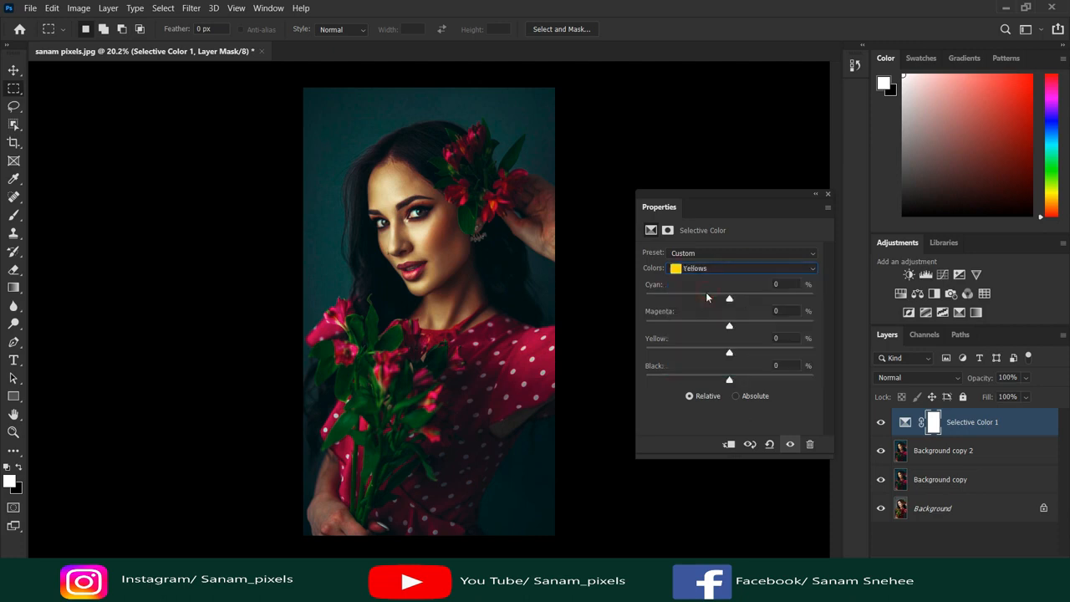
{"action": "left_click", "coordinate": [827, 195]}
{"action": "left_click", "coordinate": [880, 423]}
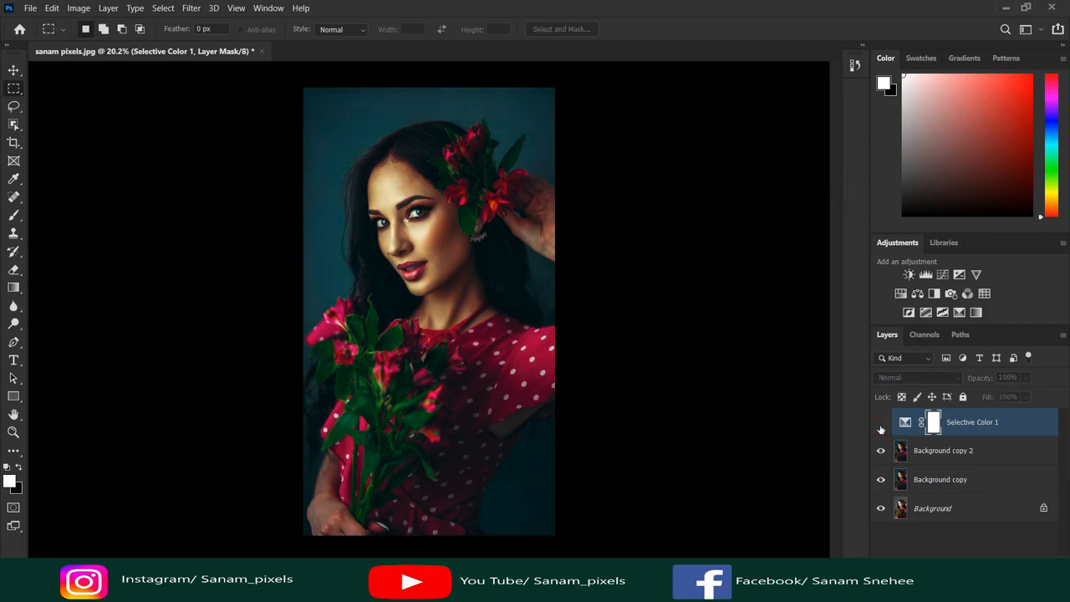
{"action": "left_click", "coordinate": [880, 425]}
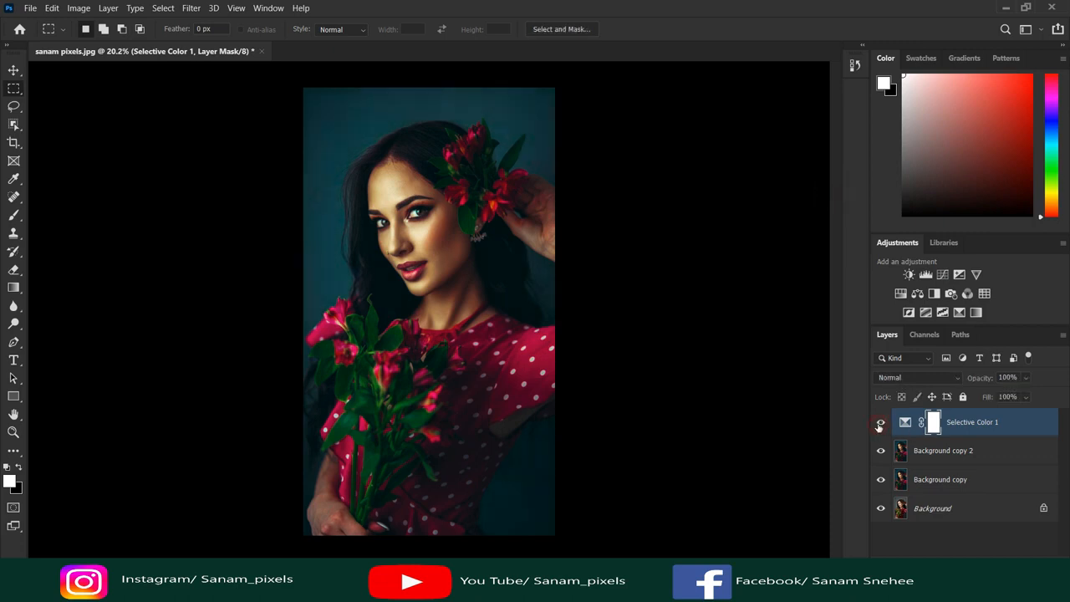
Merge Selective Color 1, Background copy 2 and Background copy into one layer, and compare it with the original
{"action": "left_click", "coordinate": [957, 459], "text": "shift"}
{"action": "left_click", "coordinate": [954, 479], "text": "shift"}
{"action": "right_click", "coordinate": [955, 479]}
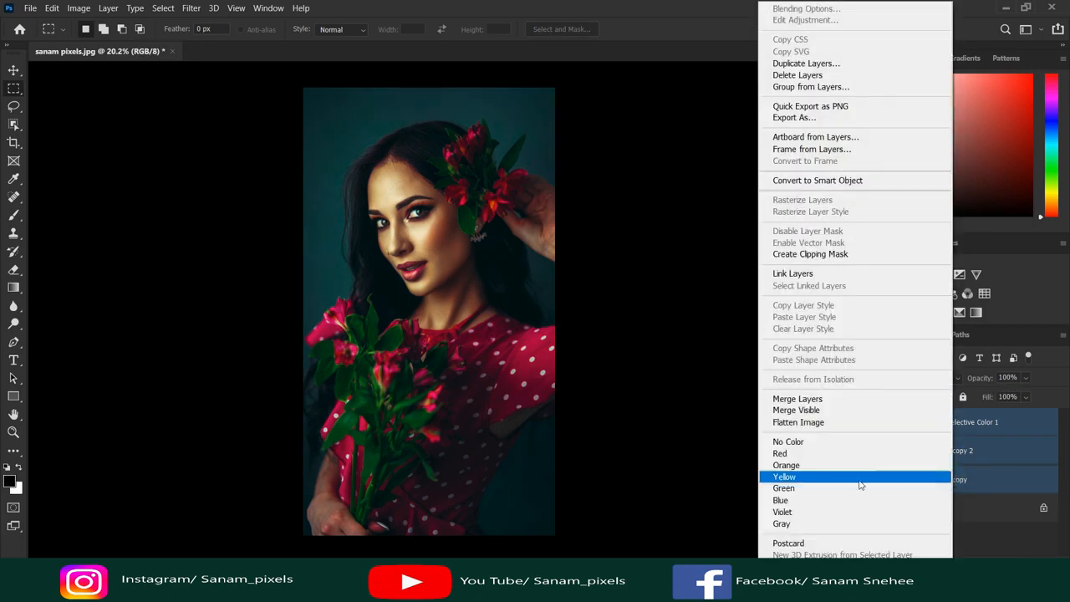
{"action": "left_click", "coordinate": [869, 398]}
{"action": "left_click", "coordinate": [880, 424]}
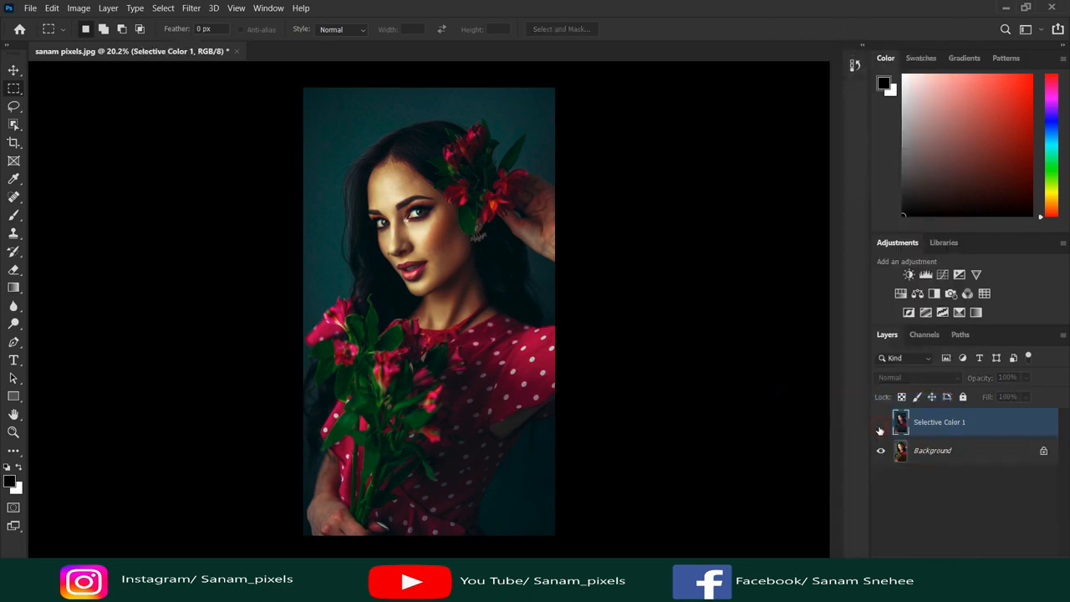
{"action": "left_click", "coordinate": [880, 424]}
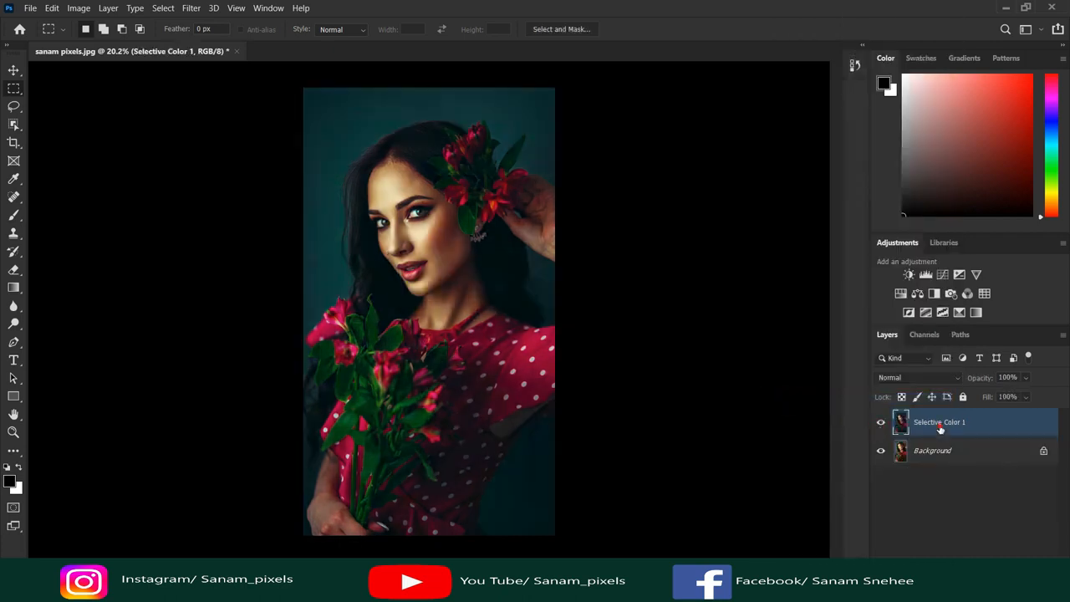
Duplicate the merged Selective Color 1 layer and open the copy in the SkinFiner filter
{"action": "left_click_drag", "start_coordinate": [936, 431], "coordinate": [1026, 553]}
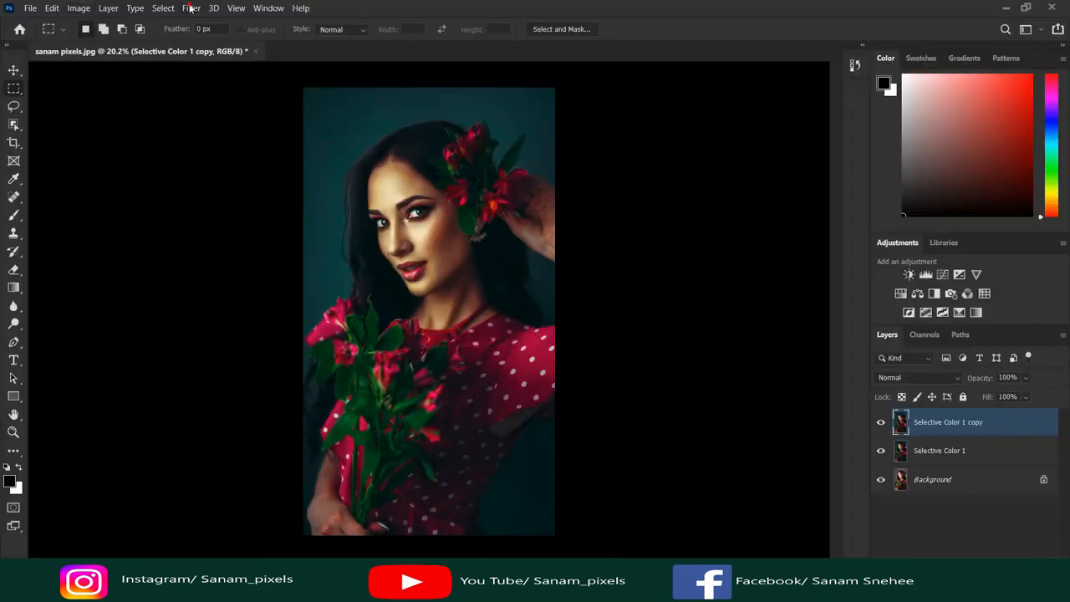
{"action": "left_click", "coordinate": [191, 7]}
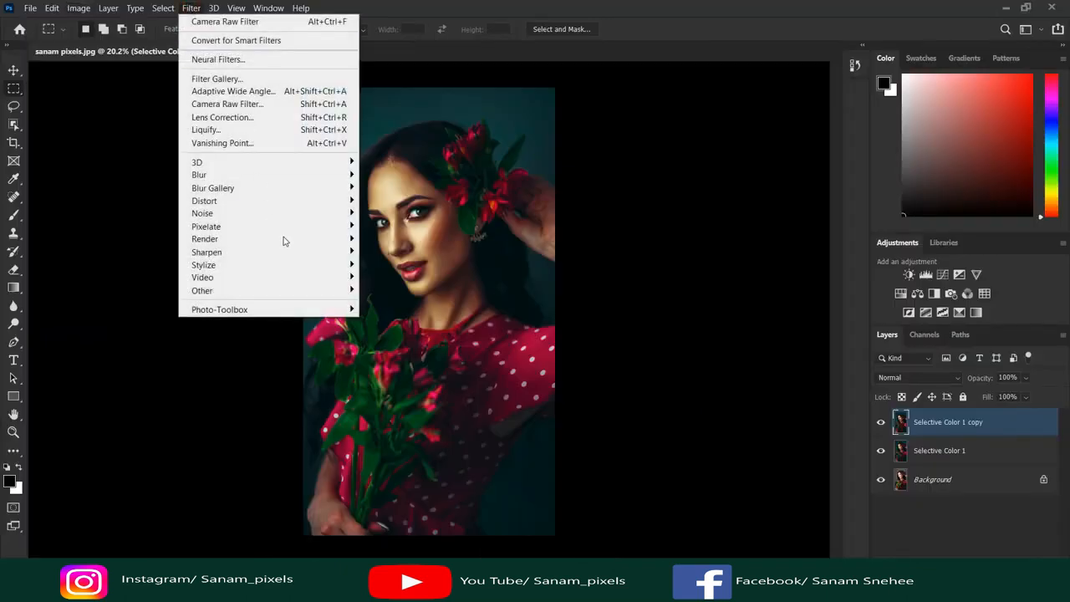
{"action": "mouse_move", "coordinate": [318, 311]}
{"action": "left_click", "coordinate": [382, 309]}
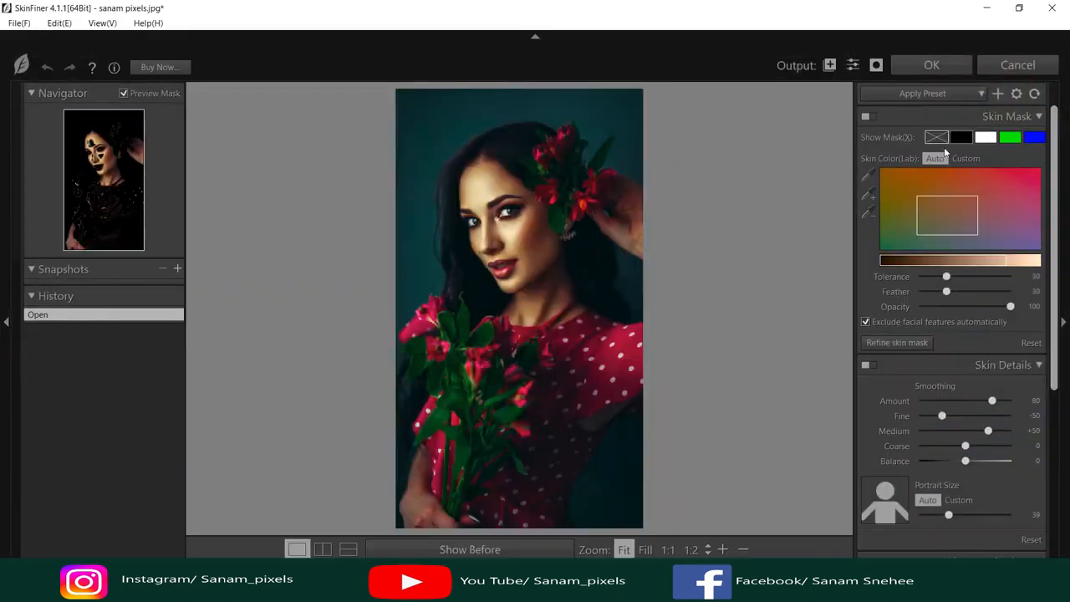
Show the skin mask on black, expand it with color samples from the forehead and cheek, and hide the mask overlay
{"action": "left_click", "coordinate": [960, 137]}
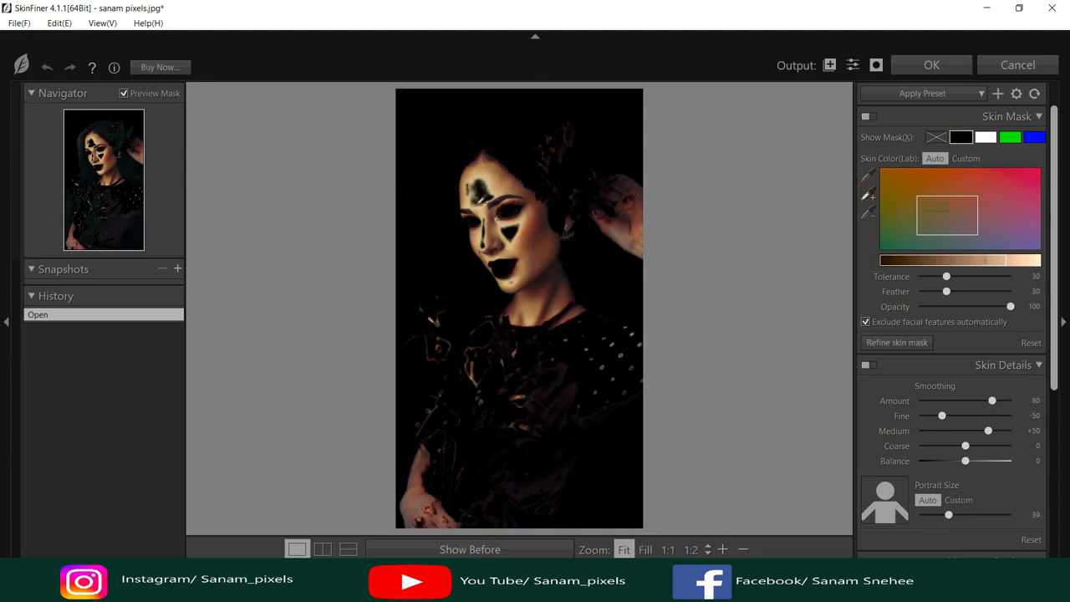
{"action": "left_click", "coordinate": [480, 195]}
{"action": "left_click", "coordinate": [480, 193]}
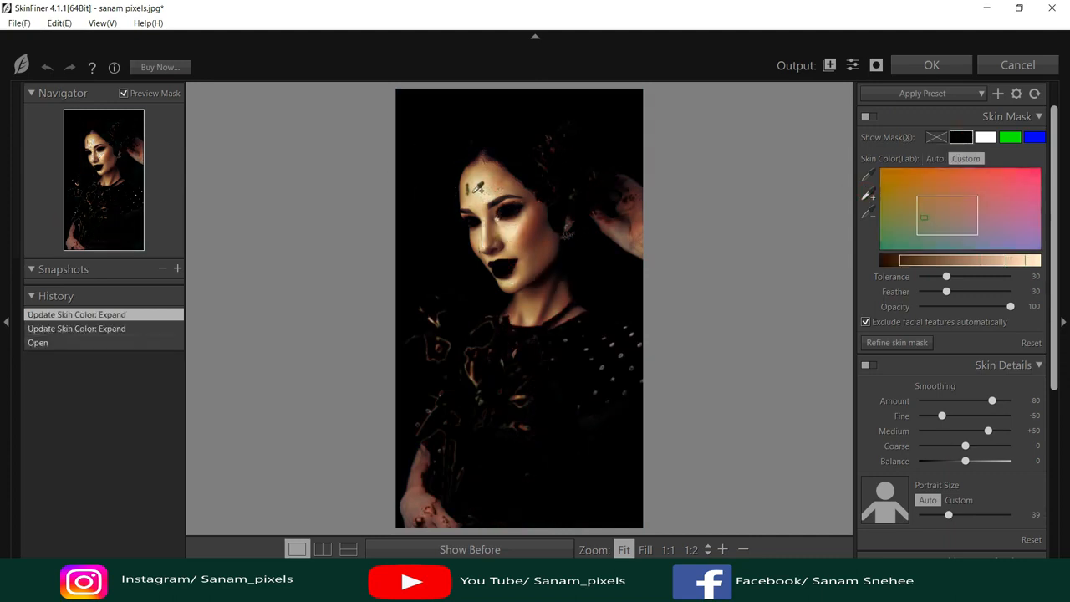
{"action": "left_click", "coordinate": [473, 187]}
{"action": "left_click", "coordinate": [525, 237]}
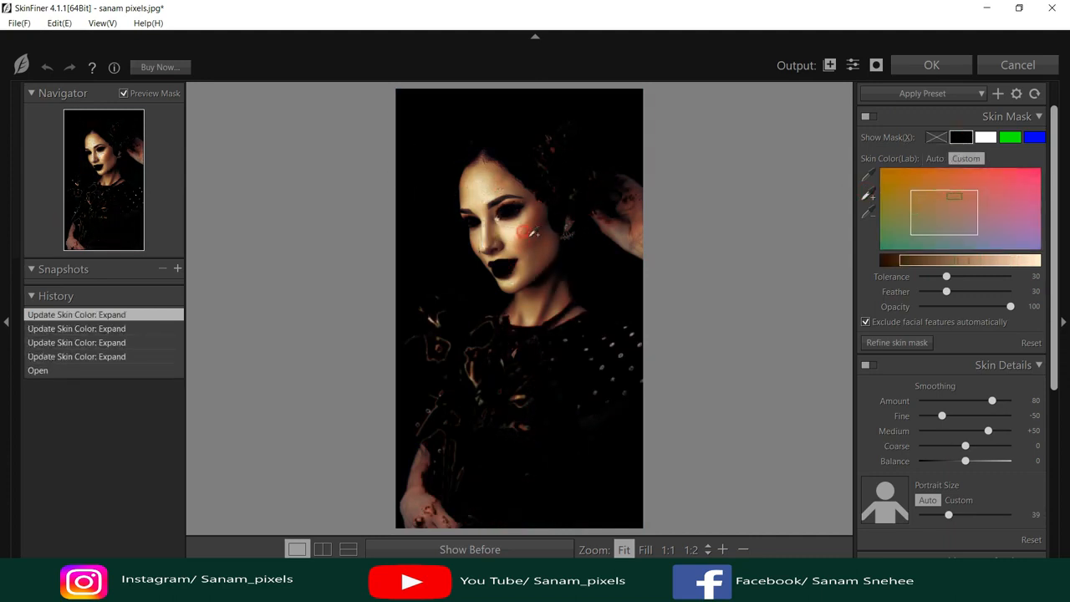
{"action": "left_click", "coordinate": [936, 139]}
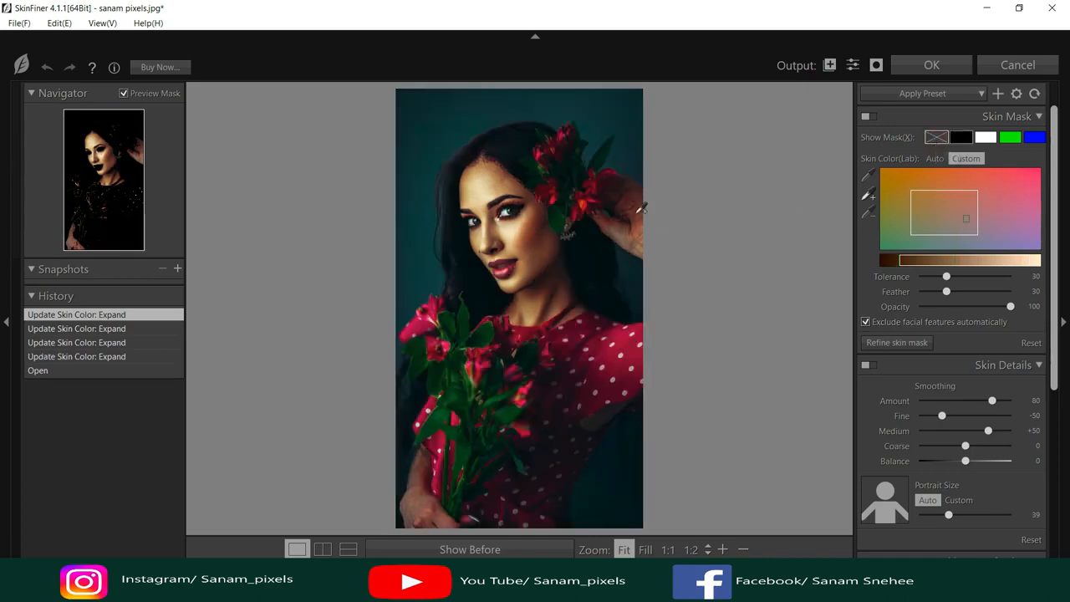
In a side-by-side before/after view, set smoothing amount to 94, fine to -13, medium to +85 and portrait size to 24
{"action": "scroll", "coordinate": [497, 214], "scroll_direction": "up", "scroll_amount": 5}
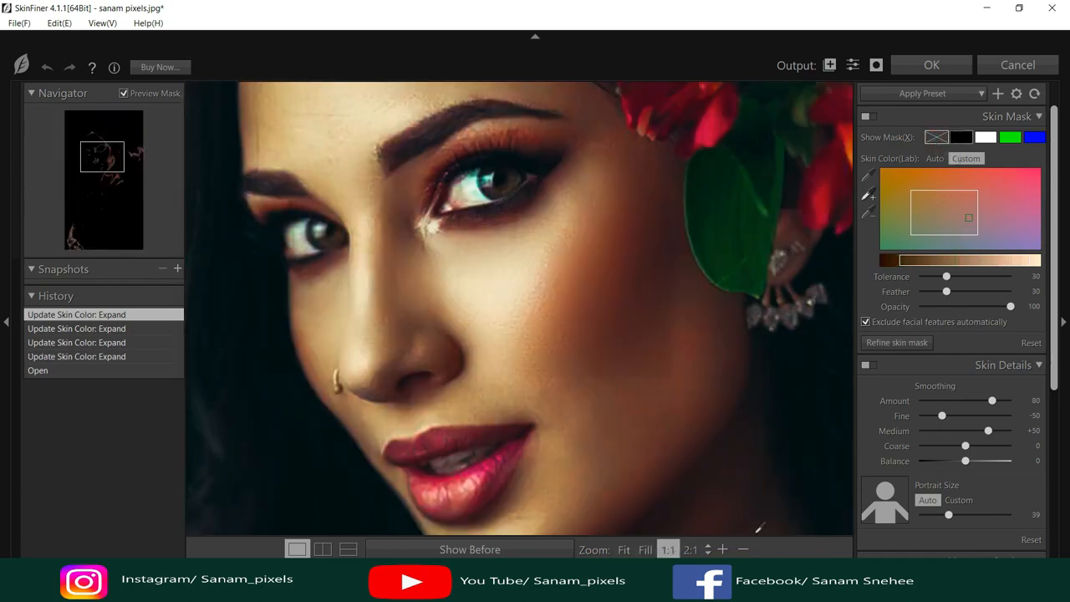
{"action": "left_click", "coordinate": [321, 549]}
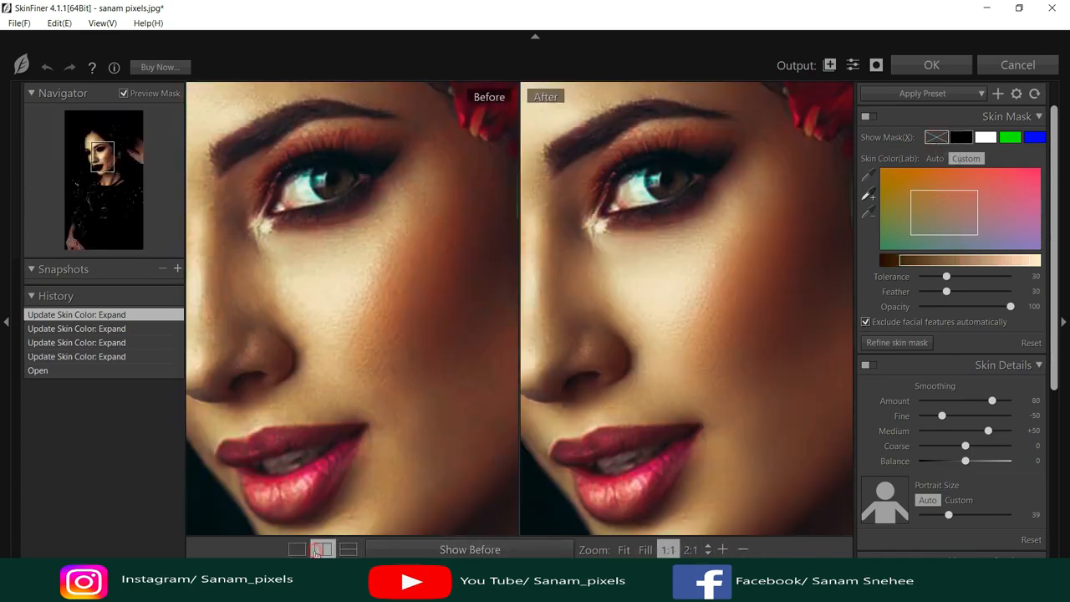
{"action": "scroll", "coordinate": [616, 371], "scroll_direction": "down", "scroll_amount": 2}
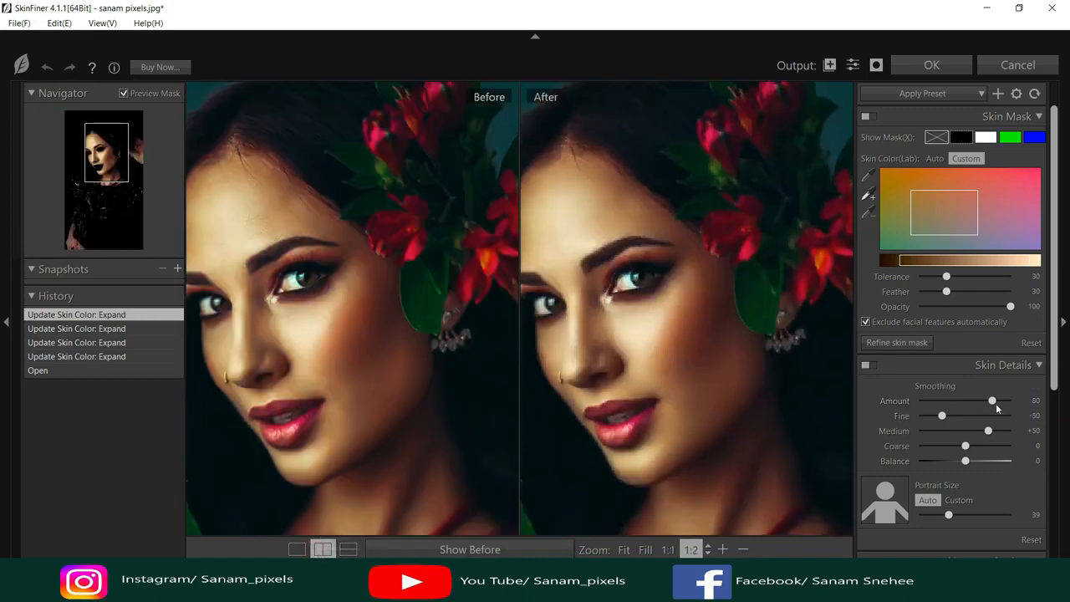
{"action": "left_click_drag", "start_coordinate": [993, 402], "coordinate": [1006, 401]}
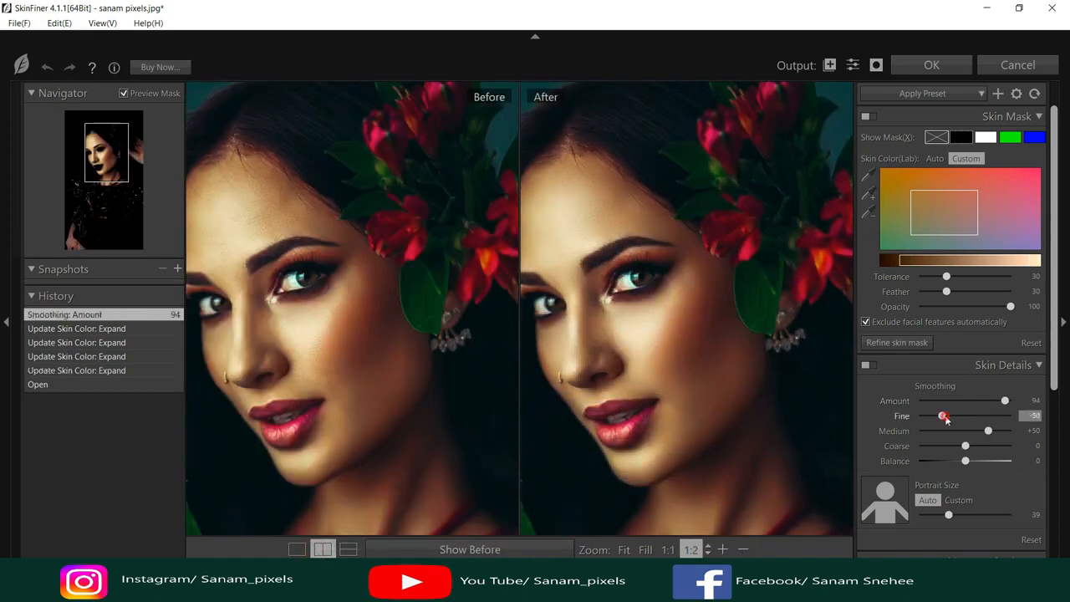
{"action": "mouse_move", "coordinate": [946, 420]}
{"action": "left_mouse_down"}
{"action": "mouse_move", "coordinate": [1009, 436]}
{"action": "mouse_move", "coordinate": [933, 430]}
{"action": "left_mouse_up"}
{"action": "scroll", "coordinate": [1007, 433], "scroll_direction": "down", "scroll_amount": 1}
{"action": "scroll", "coordinate": [933, 429], "scroll_direction": "down", "scroll_amount": 2}
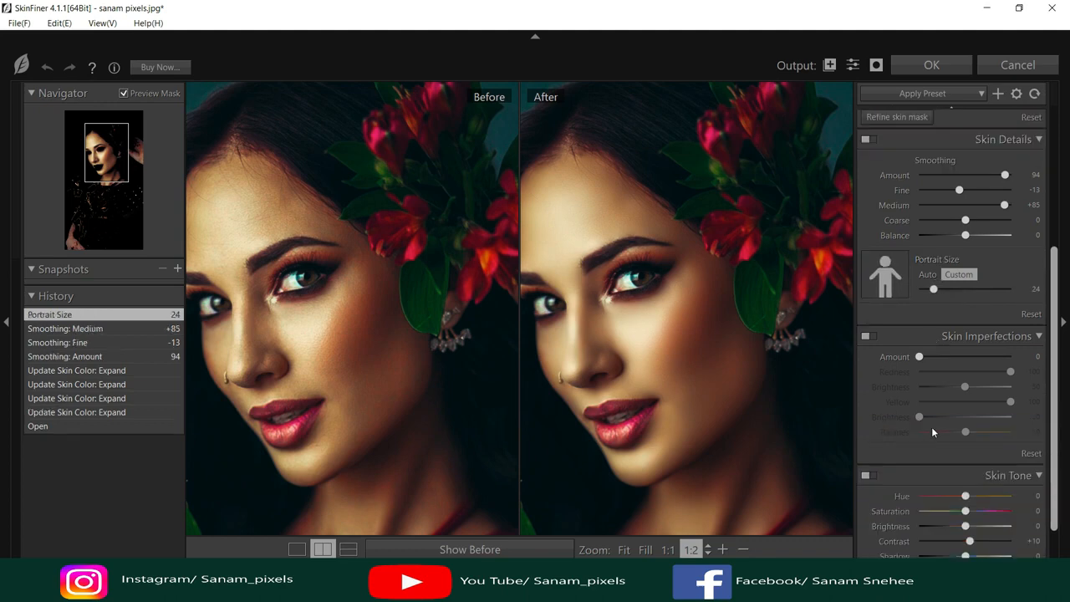
Turn off the Skin Tone adjustments and apply the SkinFiner retouch, returning to Photoshop
{"action": "left_click", "coordinate": [869, 426]}
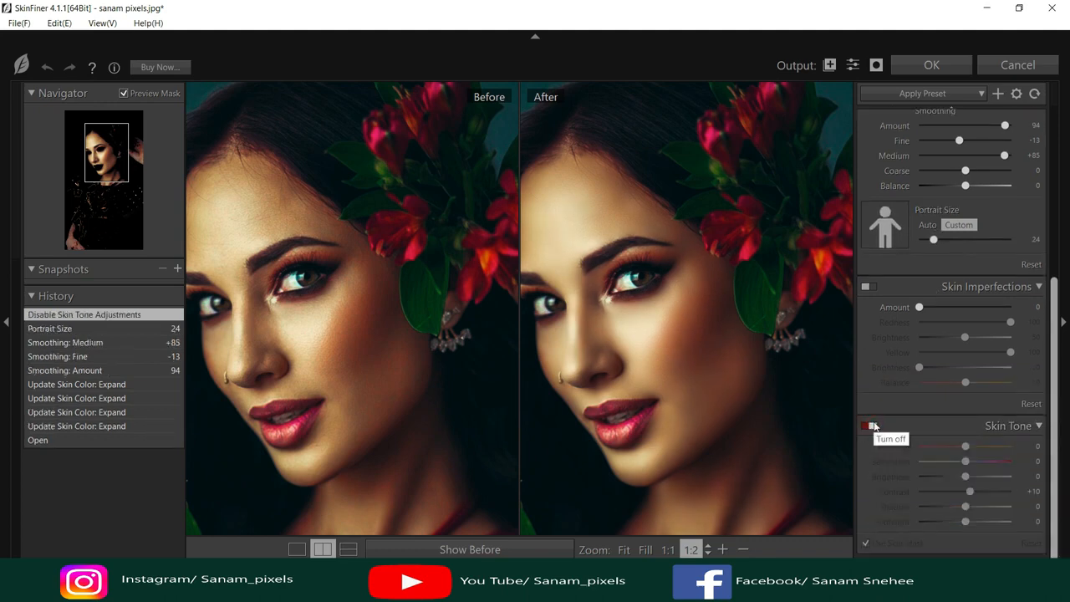
{"action": "scroll", "coordinate": [750, 371], "scroll_direction": "down", "scroll_amount": 1}
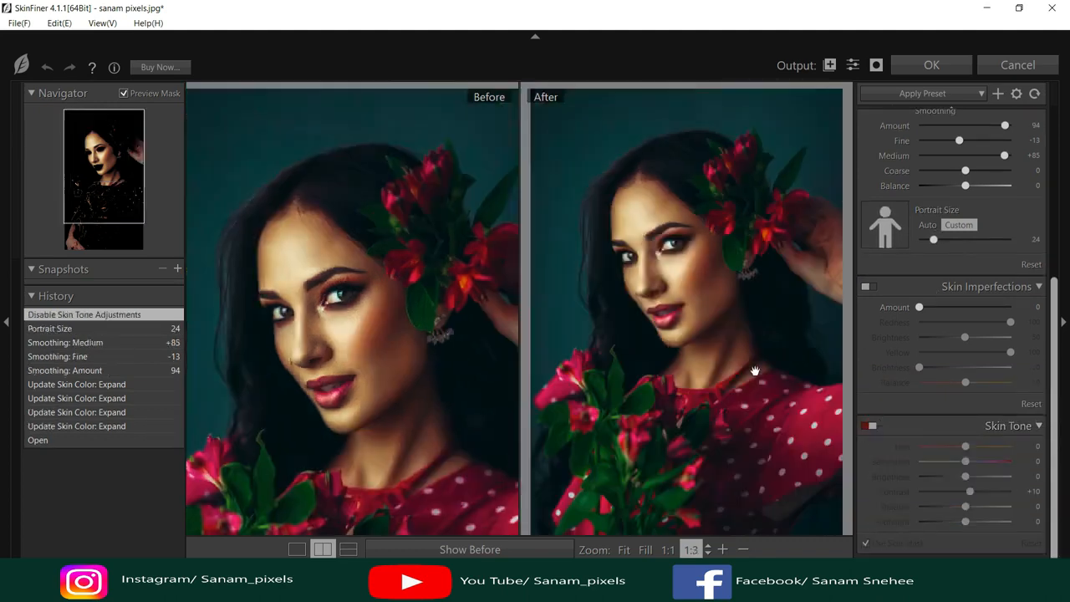
{"action": "left_click", "coordinate": [950, 68]}
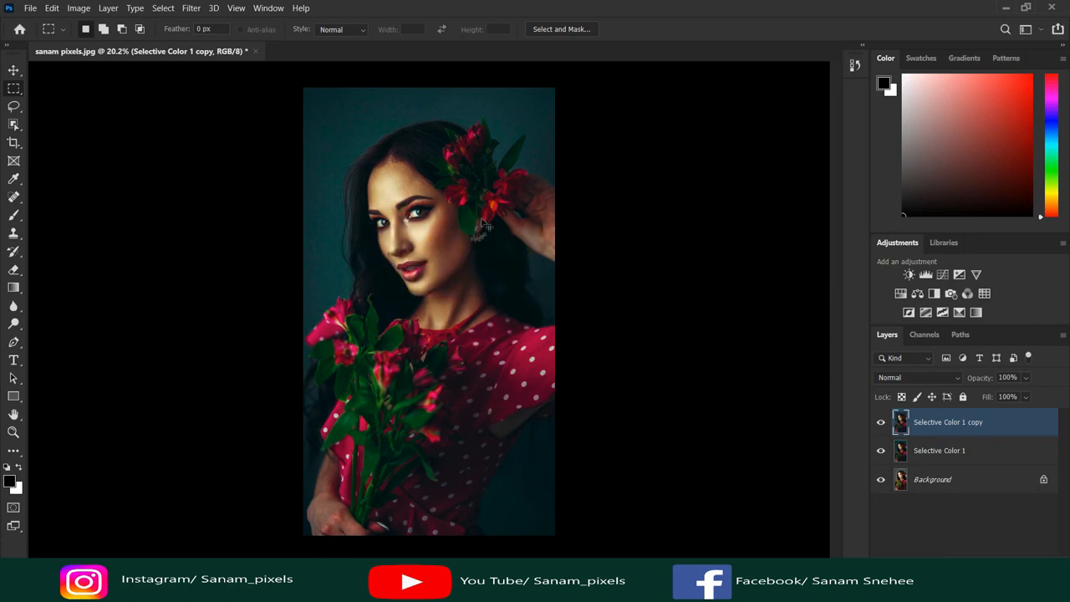
Merge the retouched Selective Color 1 copy layer with the Selective Color 1 layer
{"action": "left_click", "coordinate": [960, 456], "text": "shift"}
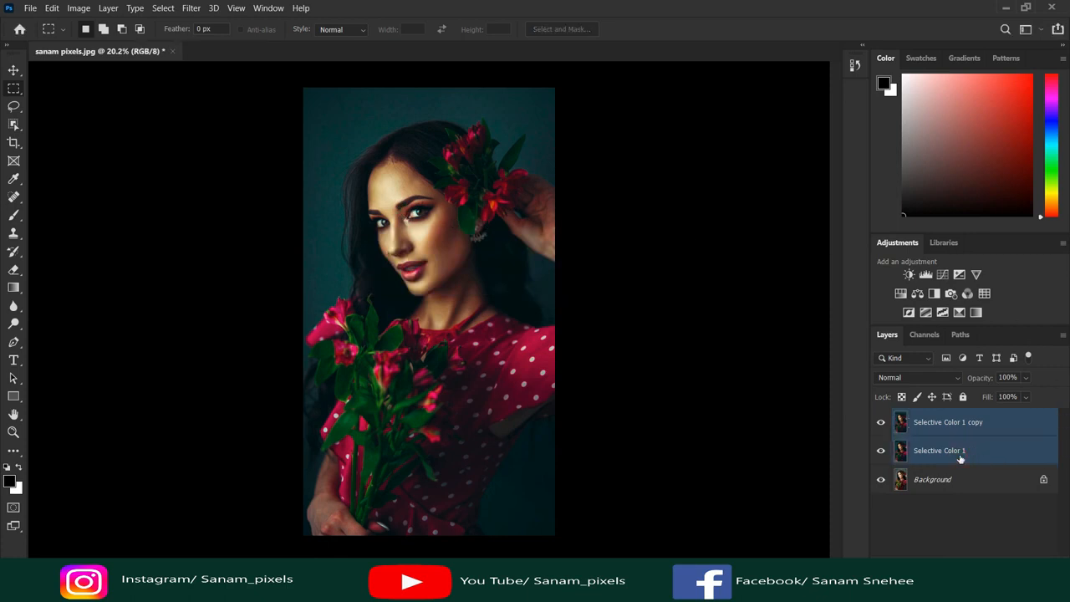
{"action": "right_click", "coordinate": [958, 458]}
{"action": "left_click", "coordinate": [791, 400]}
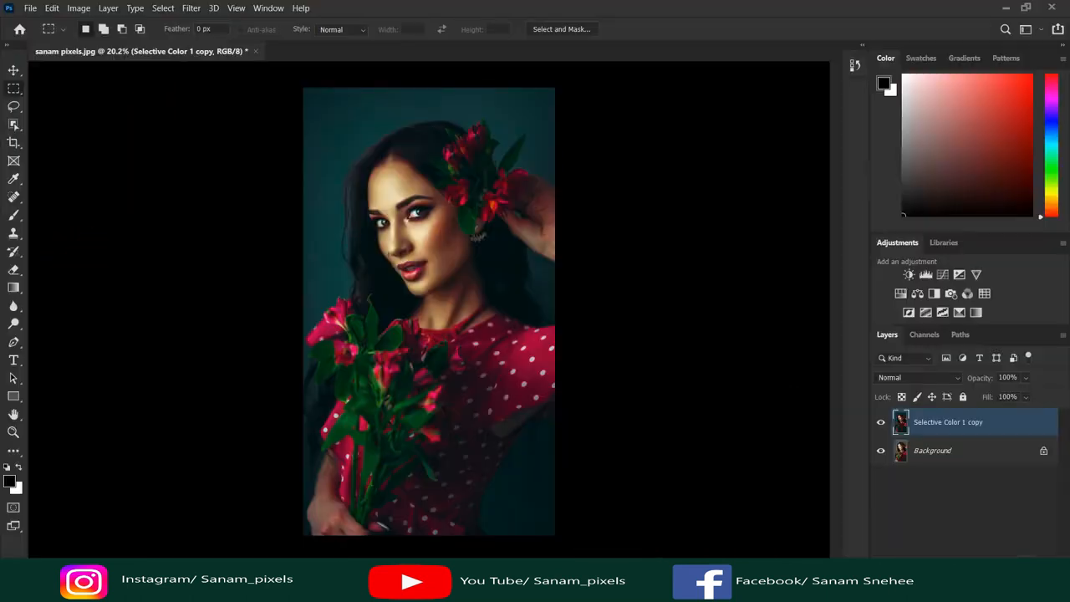
Add a new empty layer and set up the Gradient tool with the foreground-to-transparent preset from Basics
{"action": "key", "text": "ctrl+shift+alt+n"}
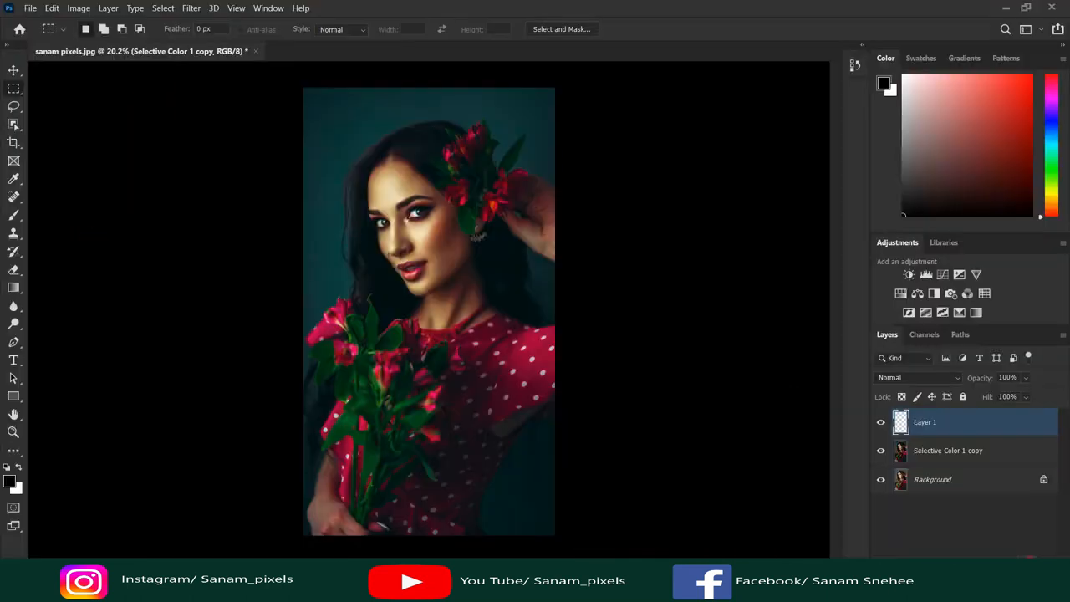
{"action": "left_click", "coordinate": [12, 288]}
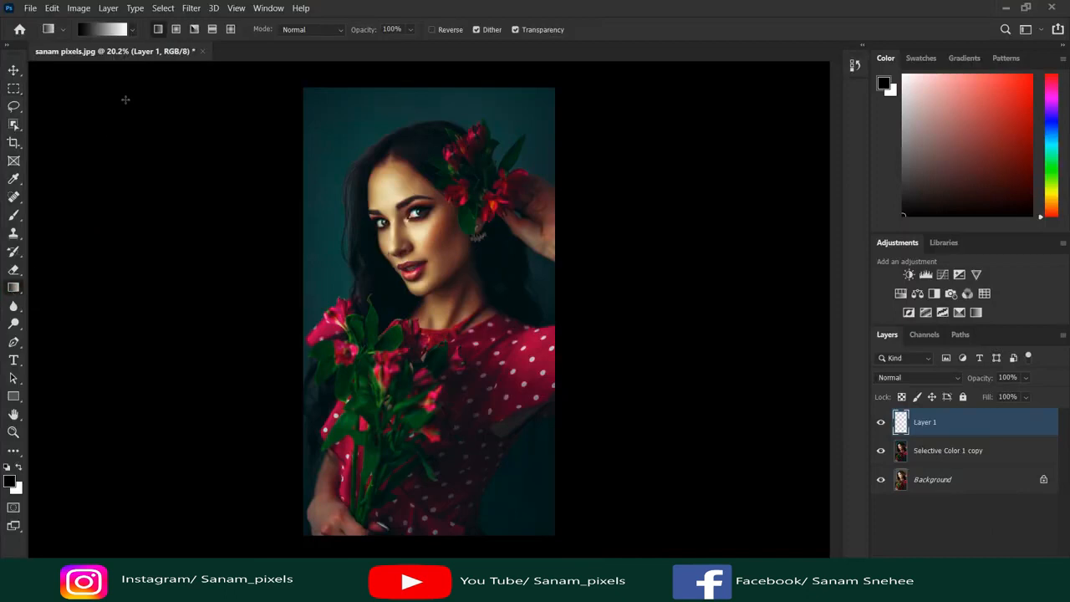
{"action": "left_click", "coordinate": [134, 31]}
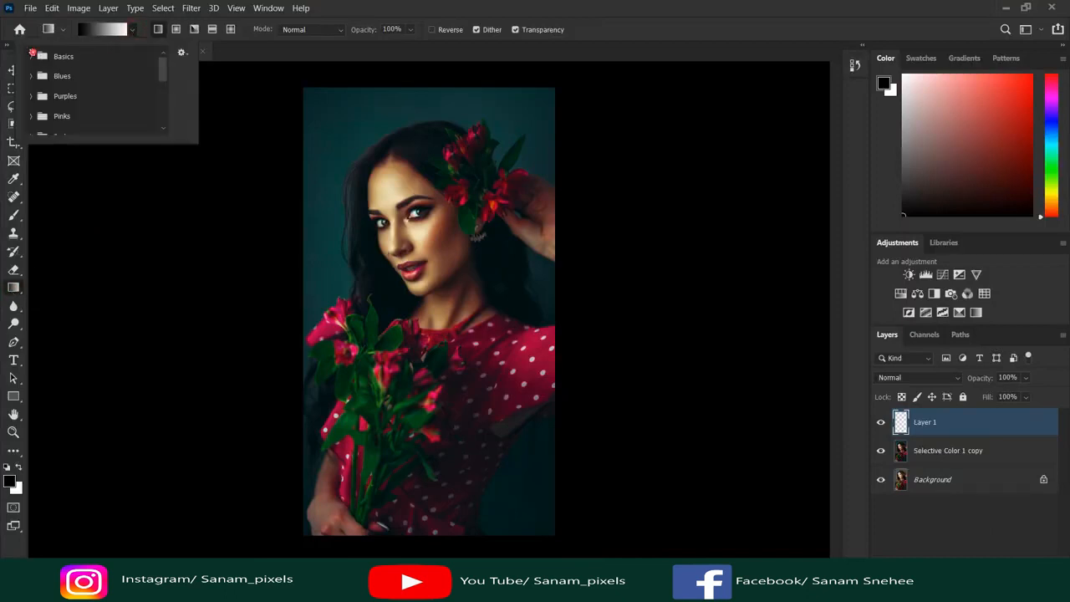
{"action": "left_click", "coordinate": [30, 56]}
{"action": "left_click", "coordinate": [71, 77]}
{"action": "left_click", "coordinate": [279, 8]}
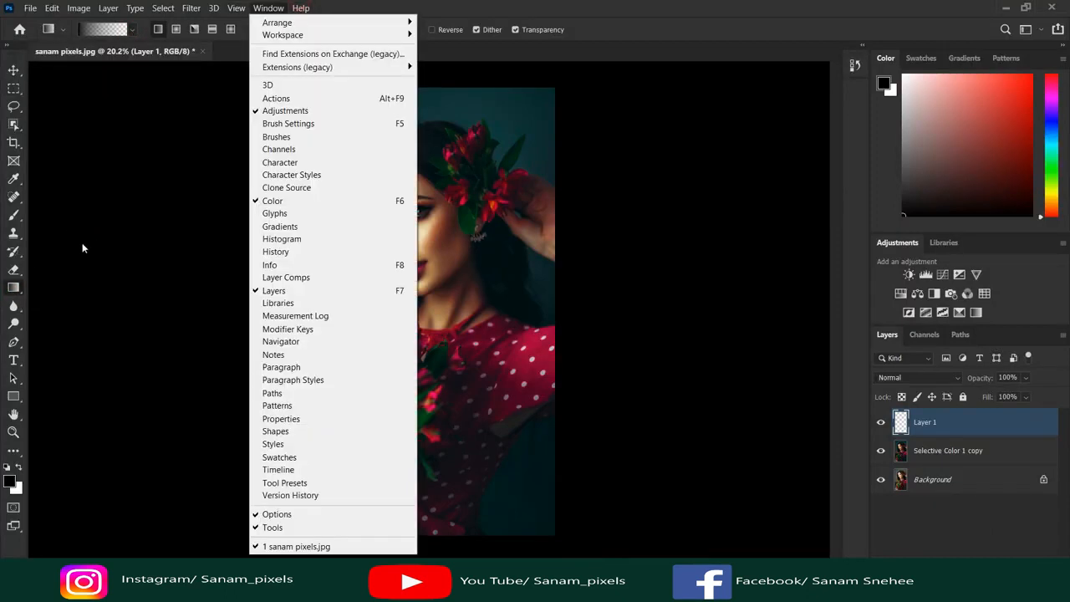
{"action": "left_click", "coordinate": [628, 5]}
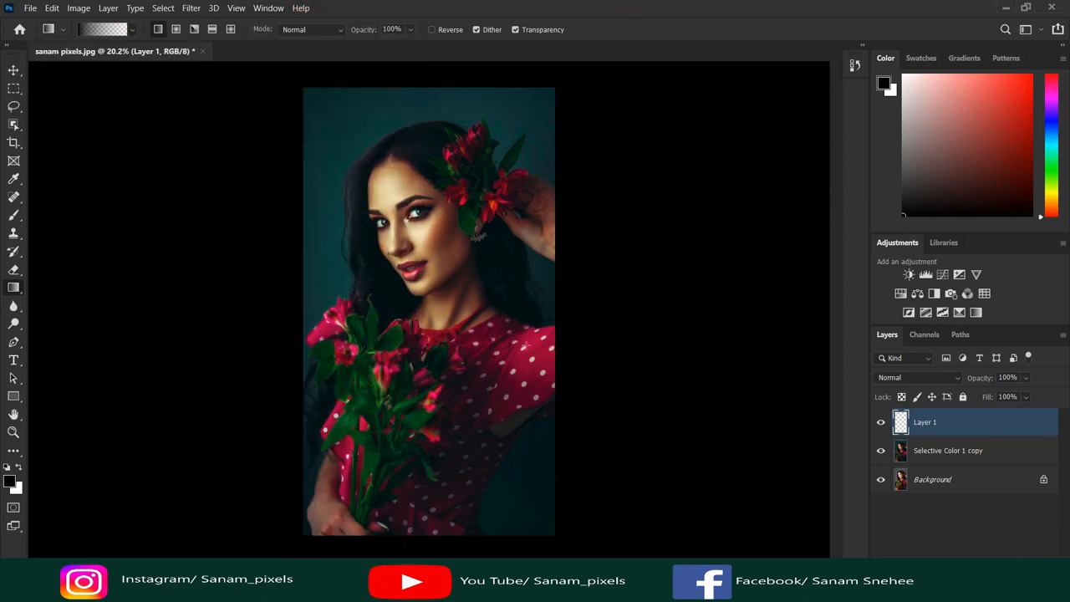
Draw fade-out gradients on Layer 1 from the photo's lower corners, using sampled dark teal at the right and dark maroon at the left
{"action": "left_click", "coordinate": [525, 499], "text": "alt"}
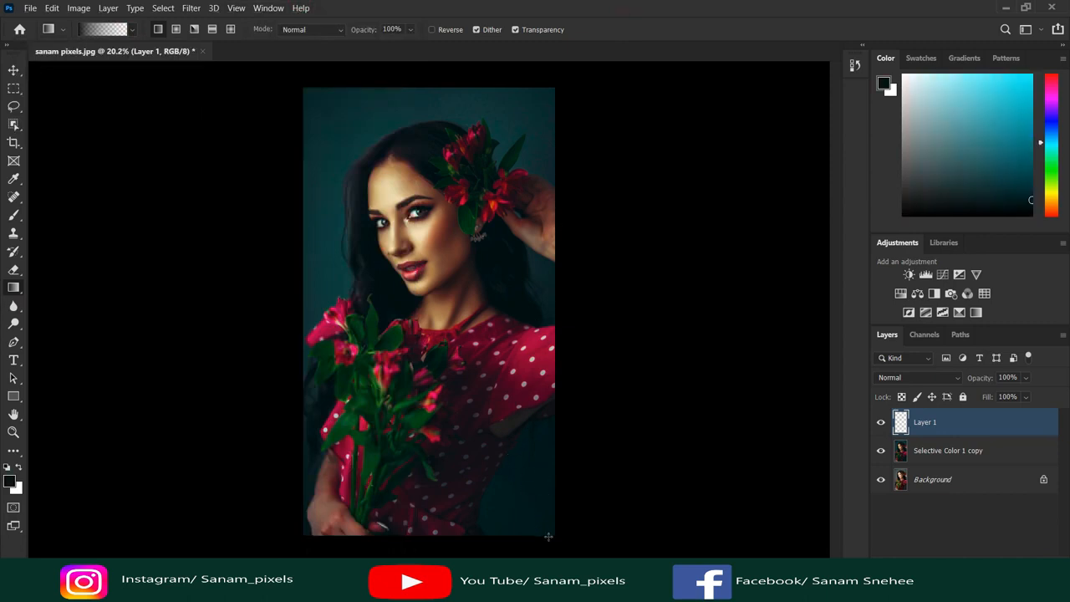
{"action": "left_click_drag", "start_coordinate": [554, 536], "coordinate": [447, 428]}
{"action": "left_click", "coordinate": [503, 407], "text": "alt"}
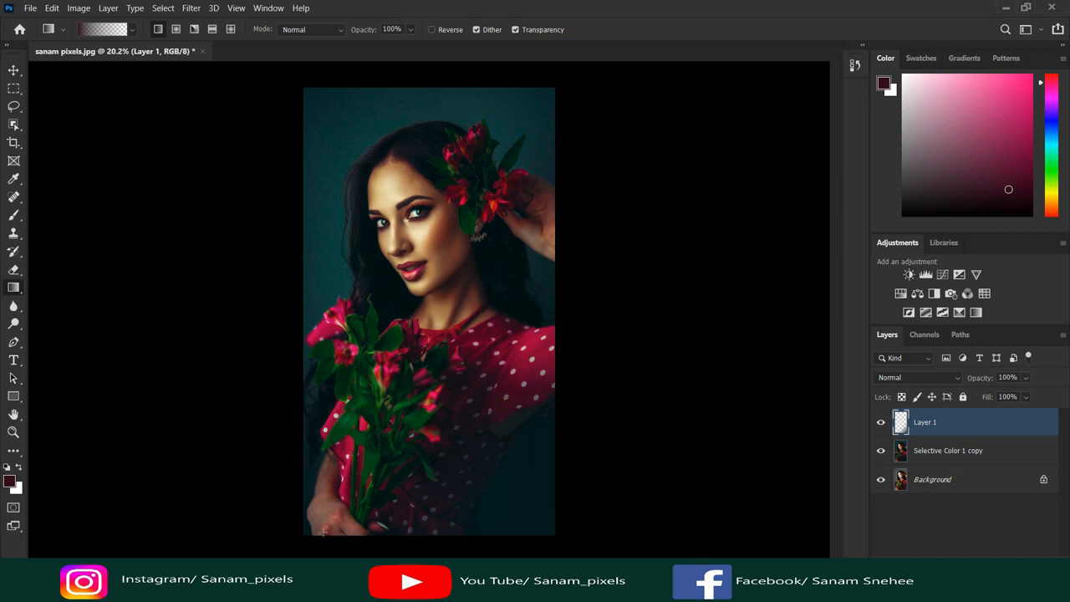
{"action": "left_click_drag", "start_coordinate": [304, 534], "coordinate": [427, 377]}
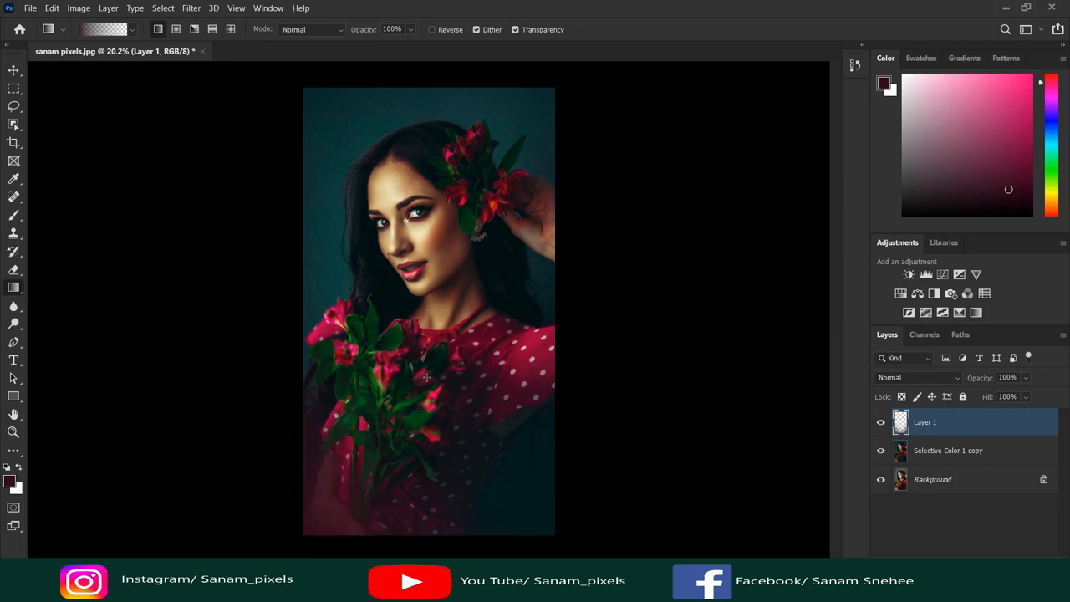
Keep Layer 1 in Normal blend mode and lower its opacity to 76%
{"action": "left_click", "coordinate": [922, 377]}
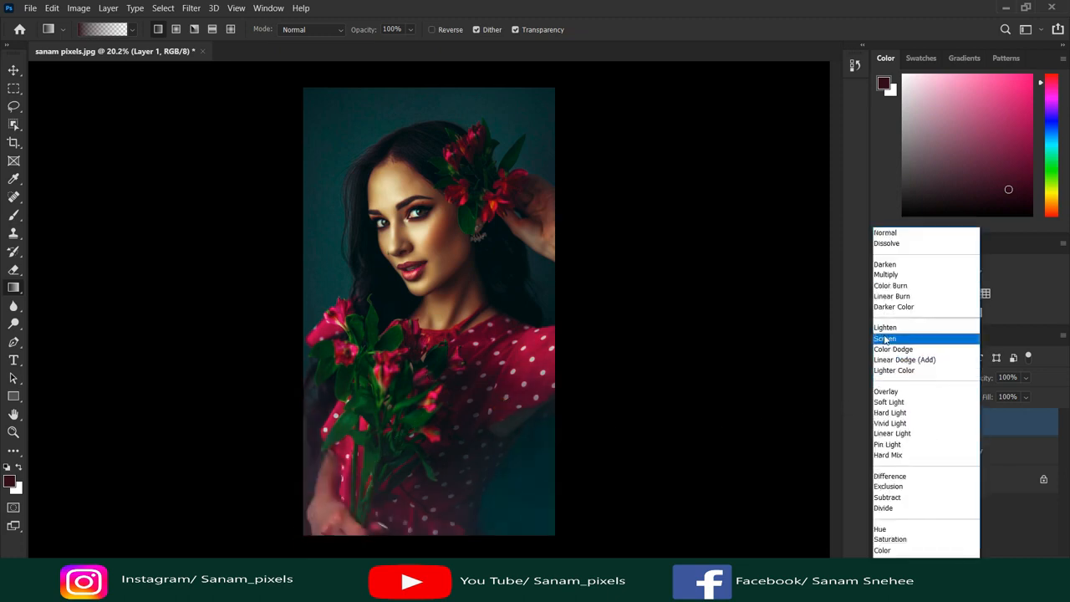
{"action": "left_click", "coordinate": [884, 232]}
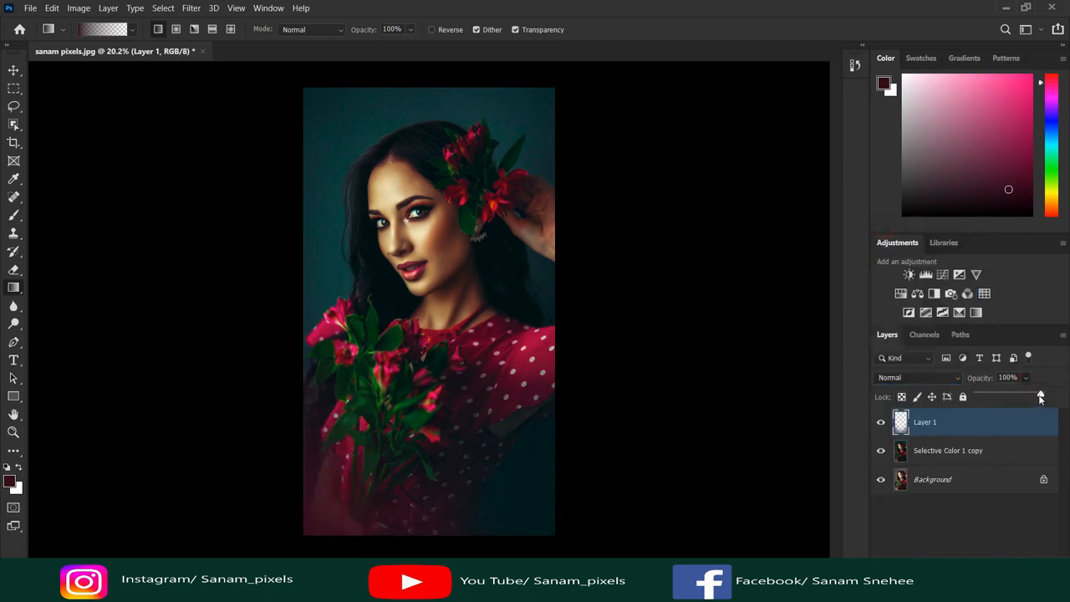
{"action": "mouse_move", "coordinate": [1040, 398]}
{"action": "left_mouse_down"}
{"action": "mouse_move", "coordinate": [1005, 401]}
{"action": "mouse_move", "coordinate": [1021, 398]}
{"action": "left_mouse_up"}
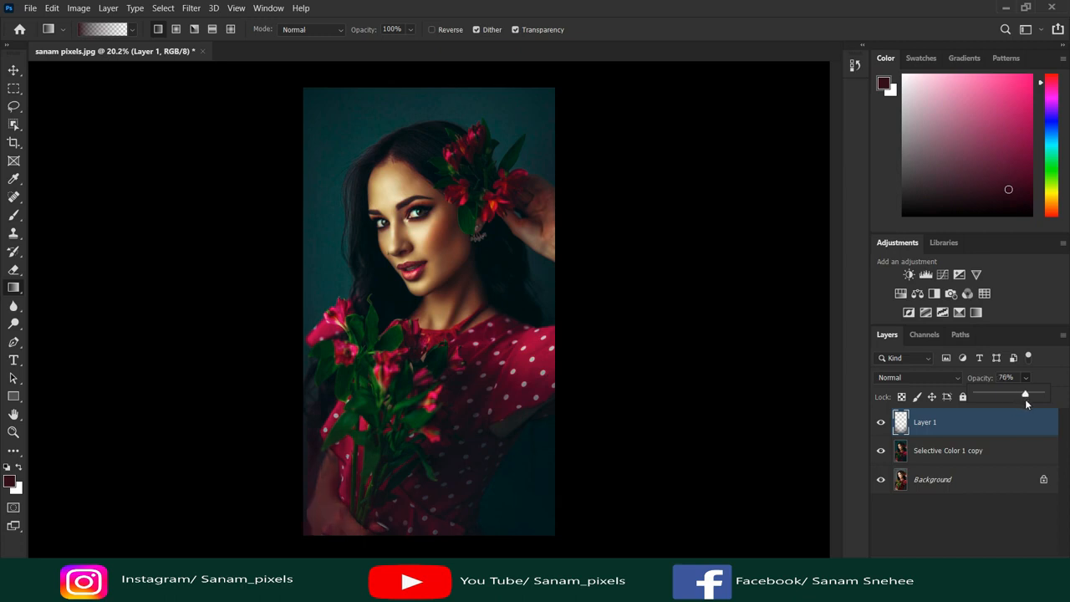
Soften the gradients on Layer 1 with a Gaussian Blur of 4.9 pixels radius
{"action": "left_click", "coordinate": [193, 8]}
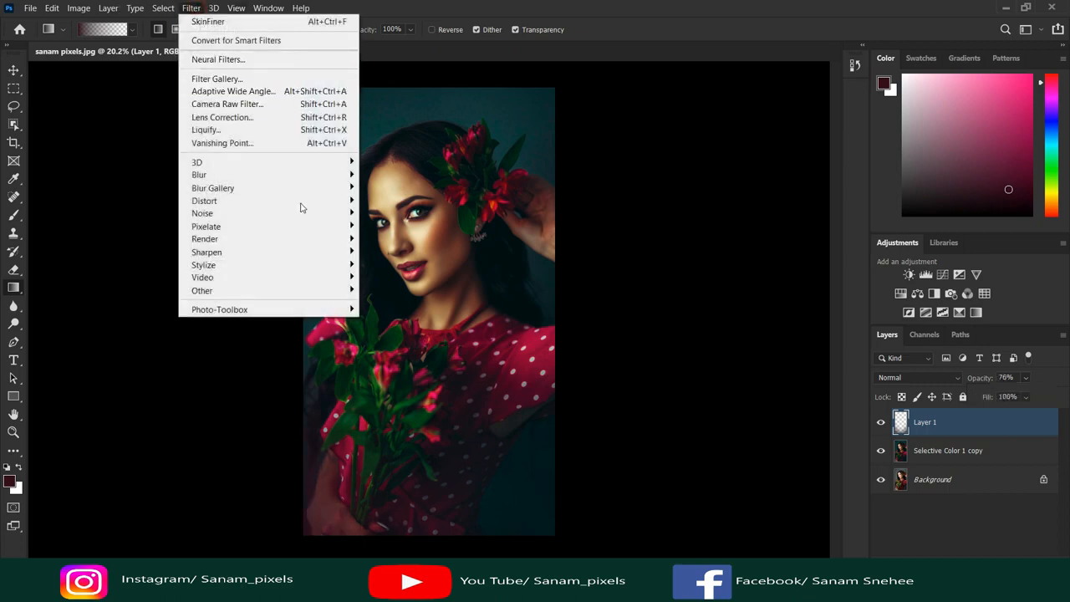
{"action": "left_click", "coordinate": [309, 178]}
{"action": "left_click", "coordinate": [393, 226]}
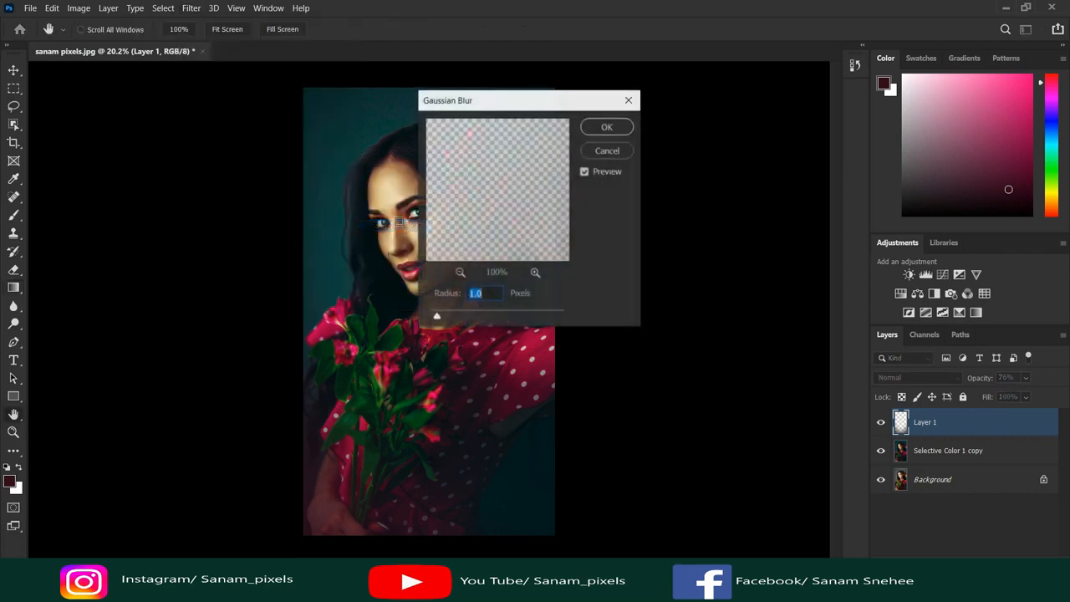
{"action": "left_click_drag", "start_coordinate": [435, 319], "coordinate": [465, 320]}
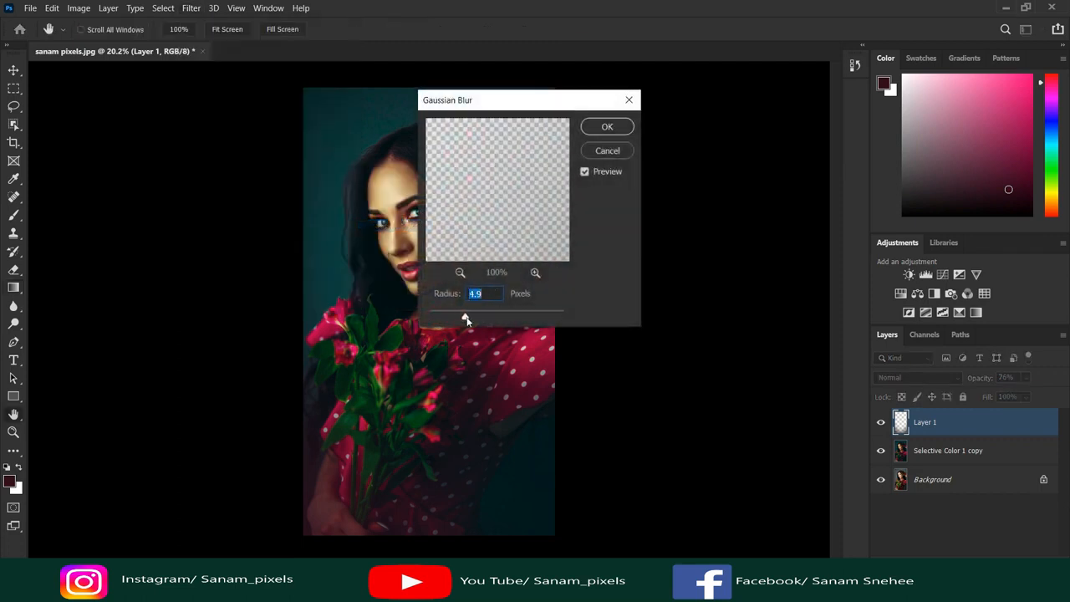
{"action": "left_click", "coordinate": [608, 127]}
{"action": "key", "text": "g"}
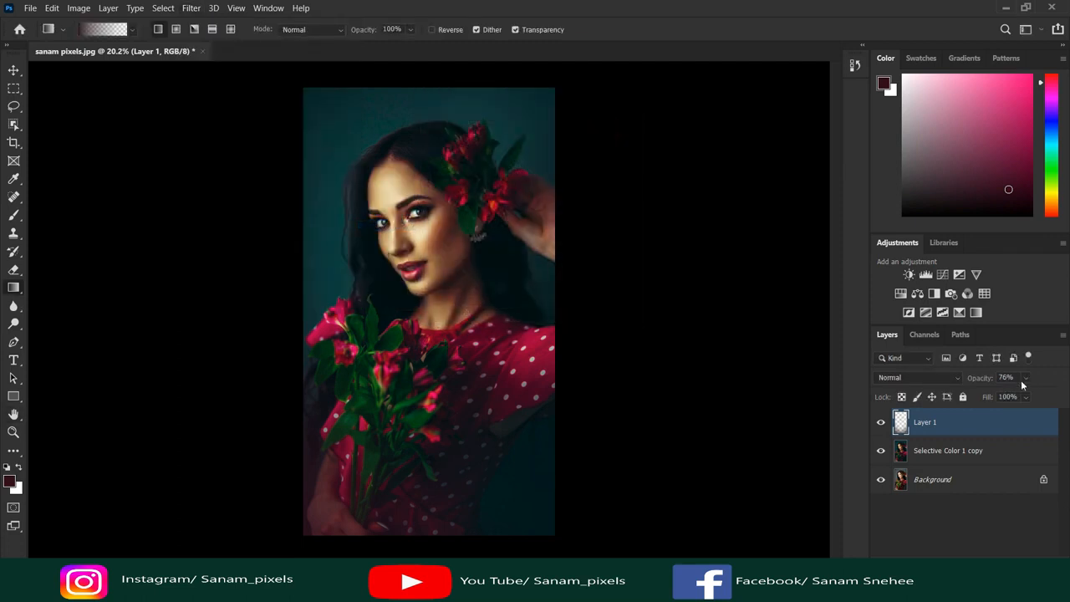
Lower Layer 1's opacity to 57% and merge it with the Selective Color 1 copy layer
{"action": "left_click", "coordinate": [879, 423]}
{"action": "left_click", "coordinate": [879, 423]}
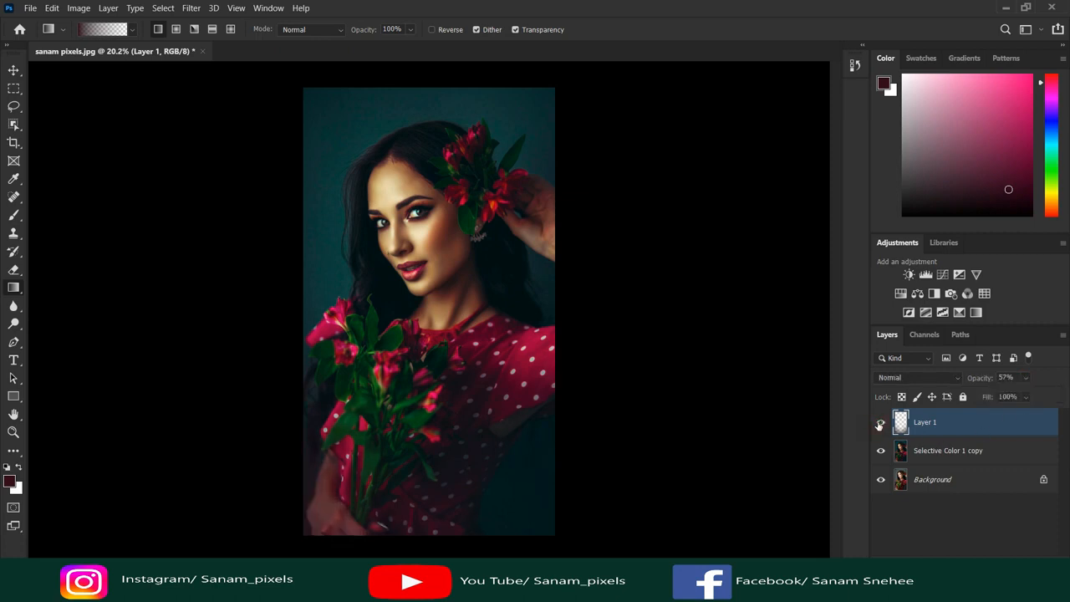
{"action": "left_click", "coordinate": [951, 451], "text": "shift"}
{"action": "right_click", "coordinate": [953, 452]}
{"action": "left_click", "coordinate": [815, 398]}
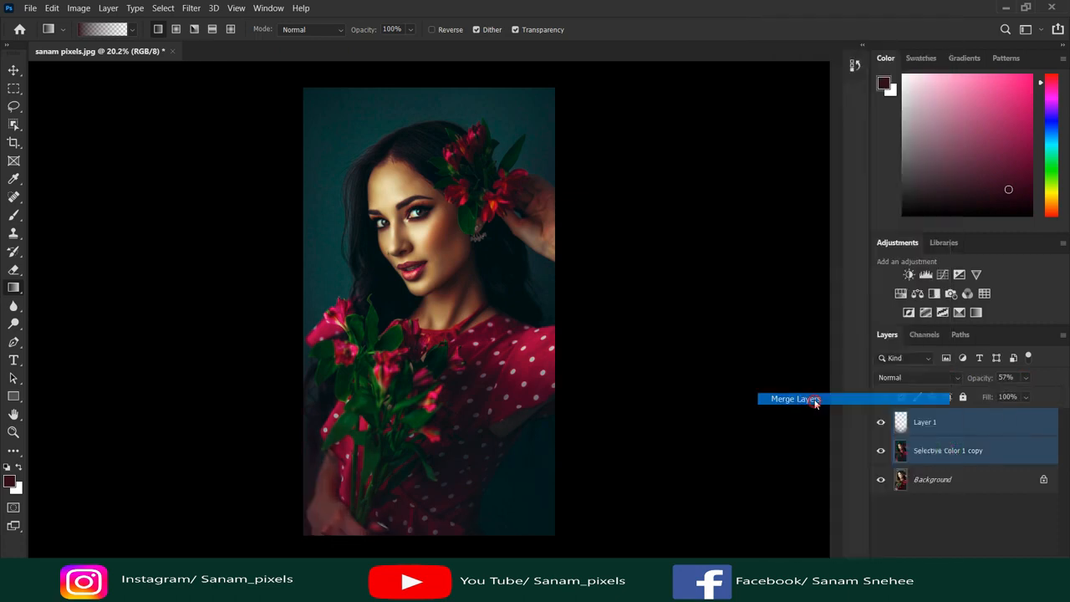
Duplicate the merged Layer 1 and apply a High Pass filter with a 2.4 pixel radius to the copy
{"action": "left_click_drag", "start_coordinate": [947, 436], "coordinate": [1026, 577]}
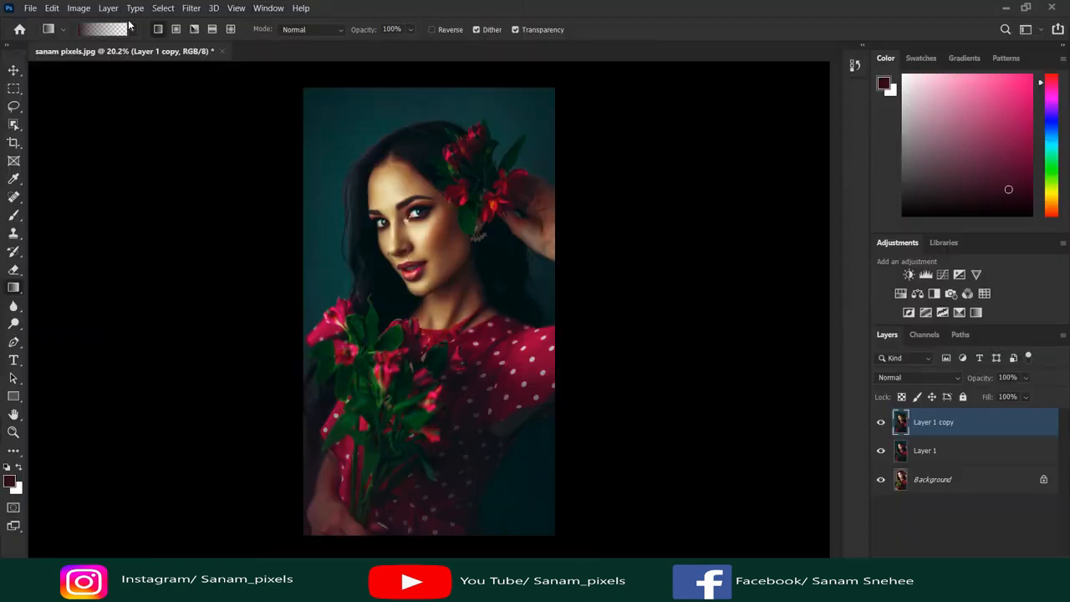
{"action": "left_click", "coordinate": [190, 7]}
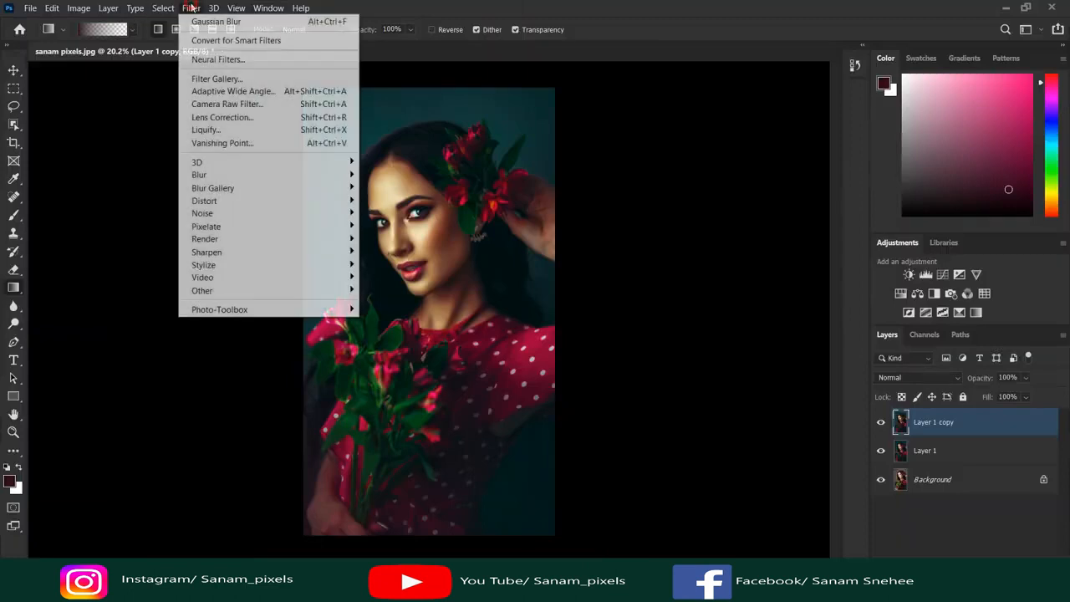
{"action": "mouse_move", "coordinate": [279, 291]}
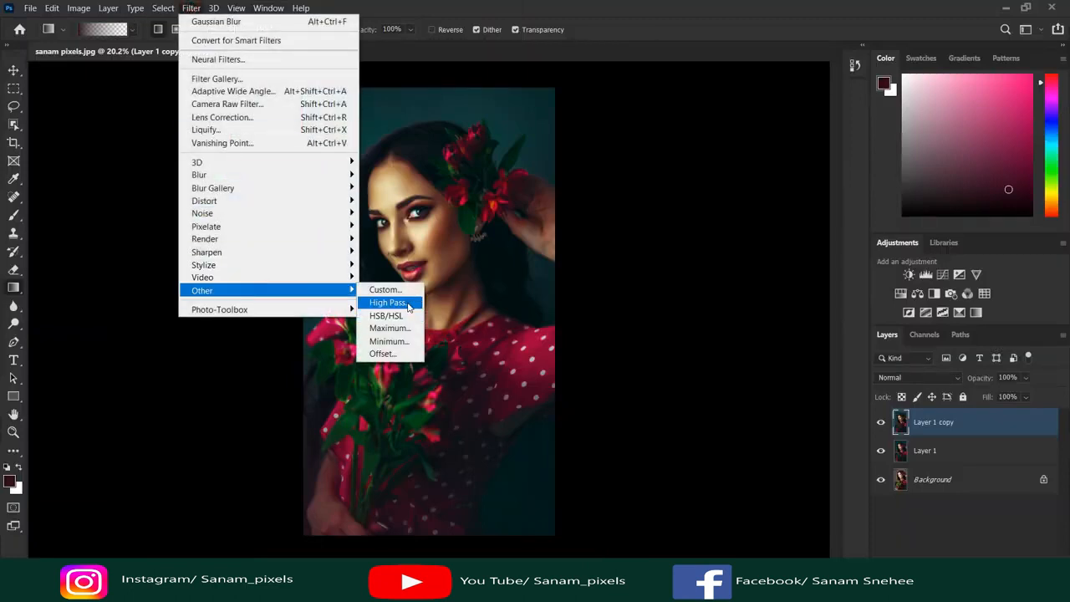
{"action": "left_click", "coordinate": [390, 303]}
{"action": "left_click_drag", "start_coordinate": [514, 101], "coordinate": [657, 102]}
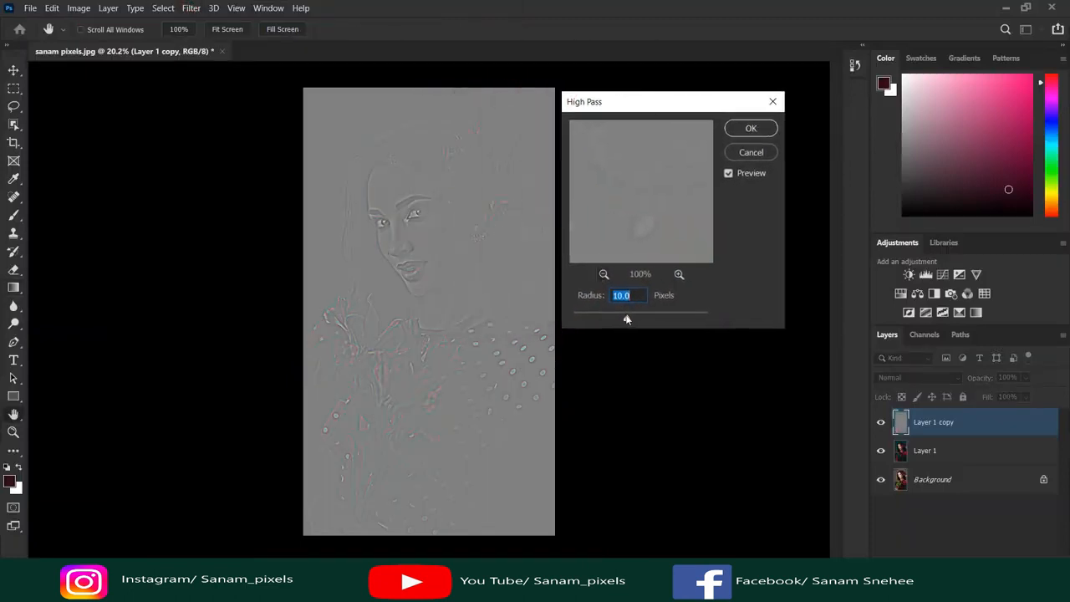
{"action": "left_click_drag", "start_coordinate": [627, 318], "coordinate": [590, 324]}
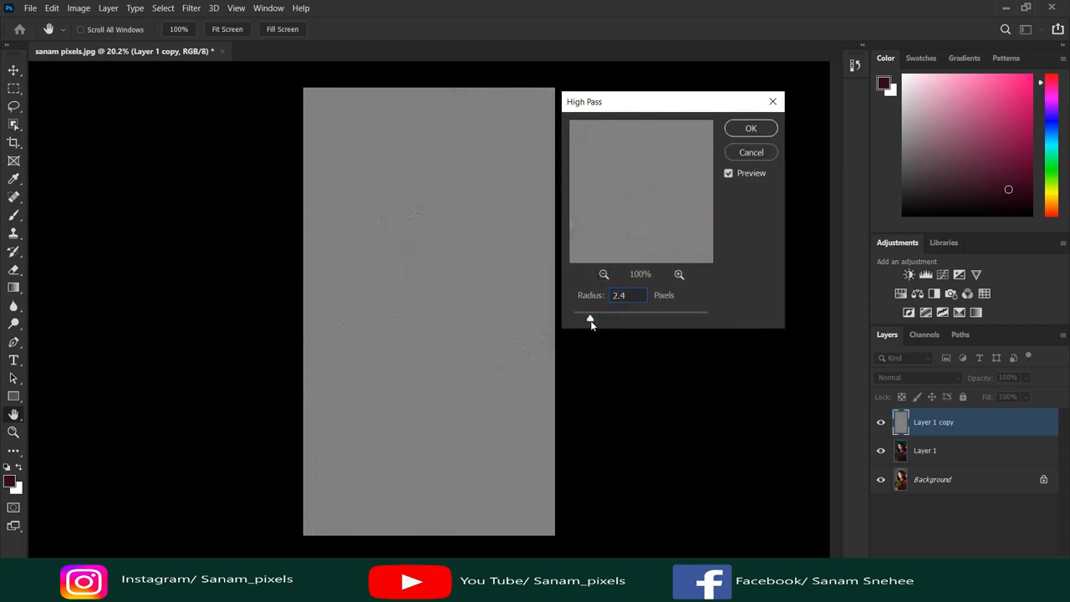
{"action": "left_click", "coordinate": [748, 130]}
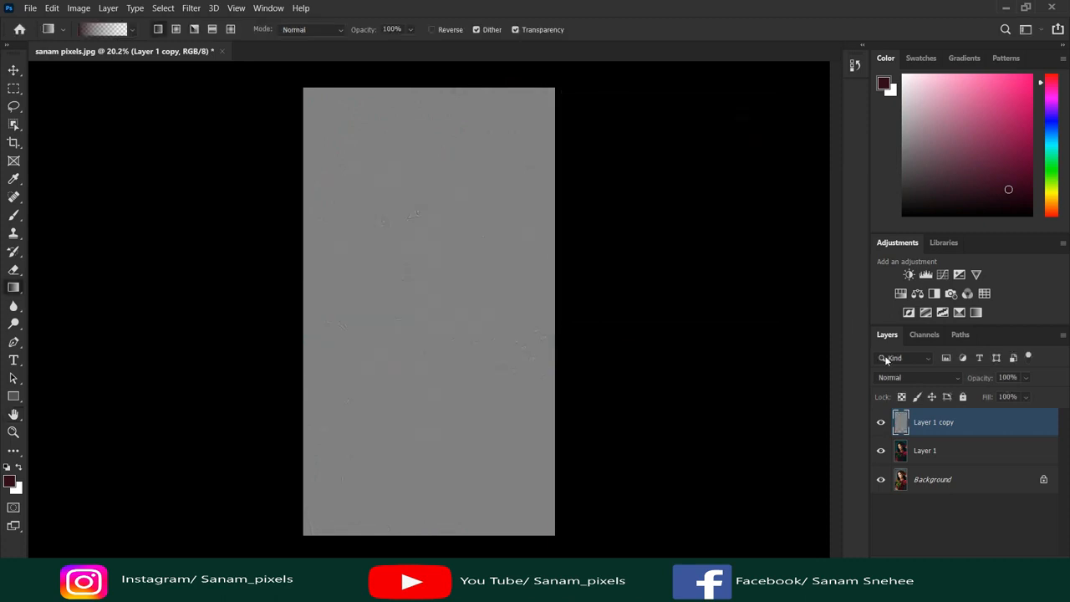
Set the High Pass layer's blend mode to Overlay and check the sharpening on the face with the layer hidden and shown
{"action": "left_click", "coordinate": [891, 377]}
{"action": "left_click", "coordinate": [887, 392]}
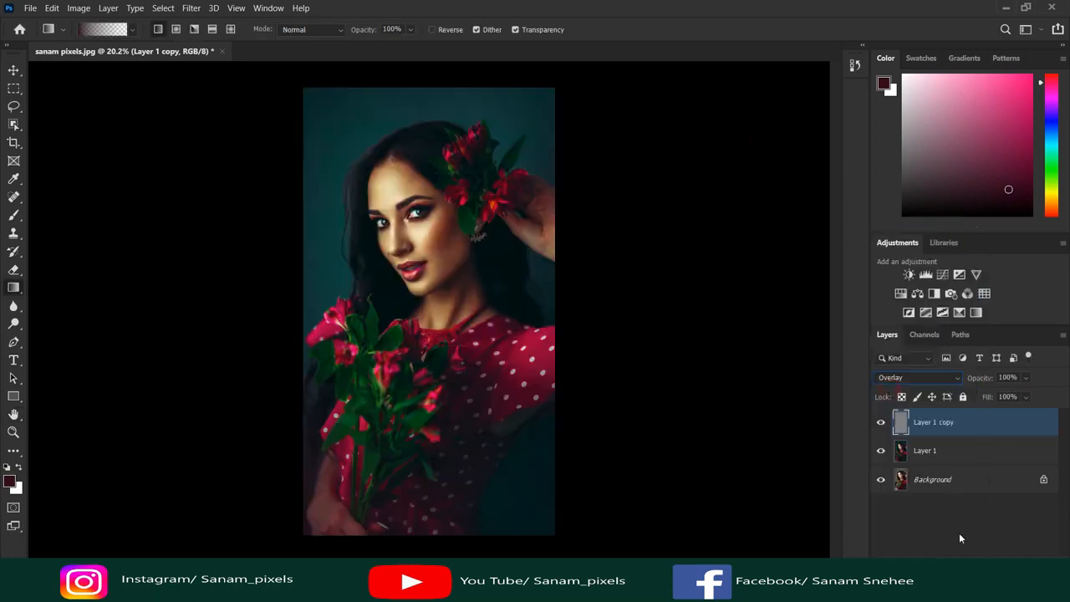
{"action": "left_click", "coordinate": [959, 535]}
{"action": "scroll", "coordinate": [383, 221], "scroll_direction": "up", "scroll_amount": 12}
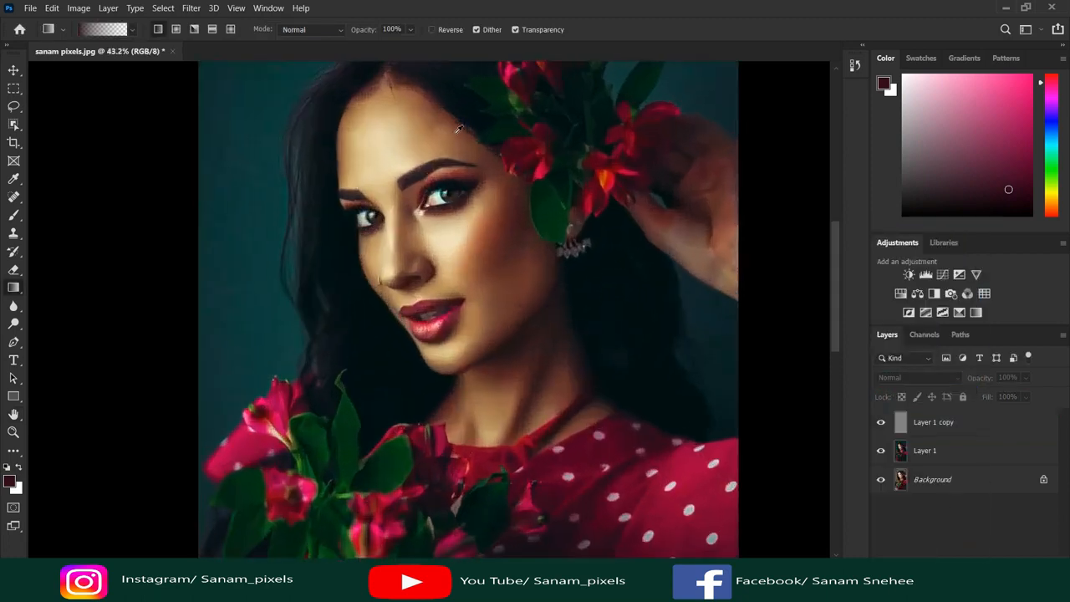
{"action": "scroll", "coordinate": [642, 359], "scroll_direction": "up", "scroll_amount": 2}
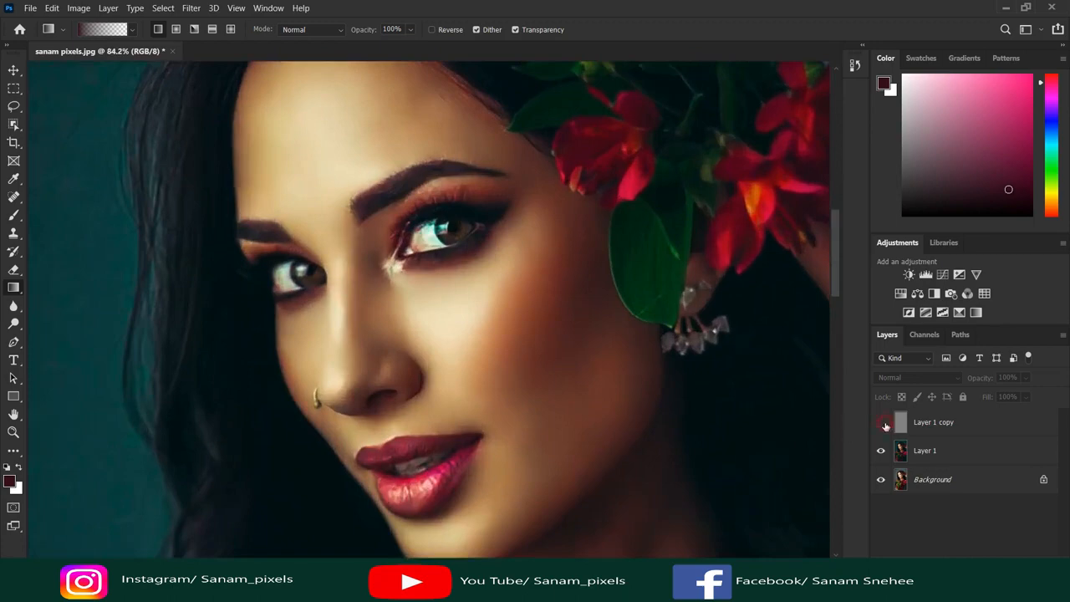
{"action": "scroll", "coordinate": [530, 269], "scroll_direction": "down", "scroll_amount": 12}
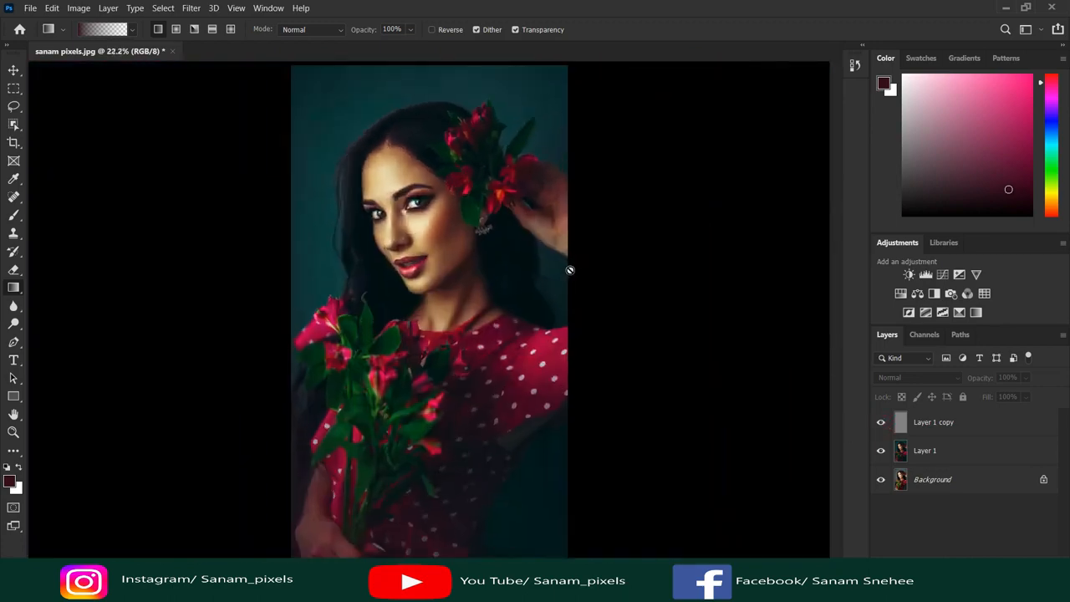
Merge Layer 1 copy with Layer 1 and hide the merged layer to compare the edit with the original photo
{"action": "left_click", "coordinate": [972, 425]}
{"action": "left_click", "coordinate": [958, 451], "text": "shift"}
{"action": "right_click", "coordinate": [957, 451]}
{"action": "left_click", "coordinate": [820, 401]}
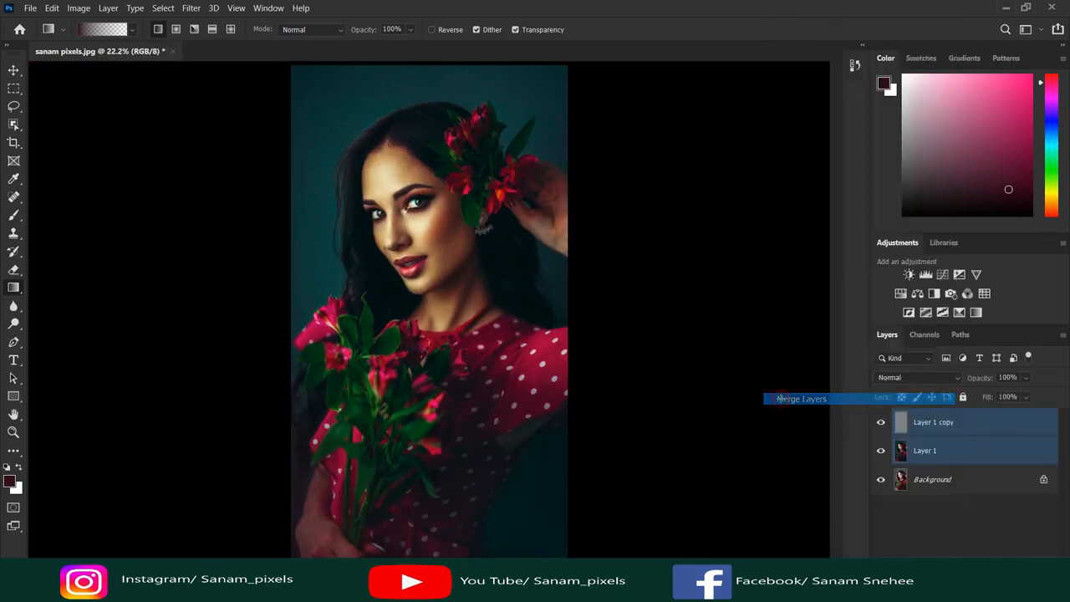
{"action": "left_click", "coordinate": [880, 423]}
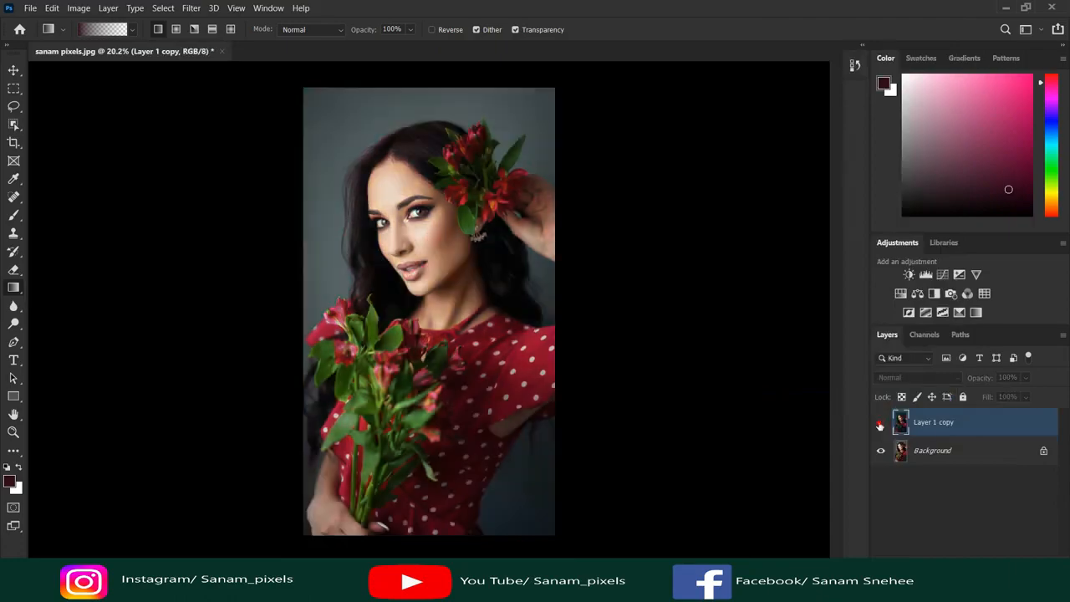